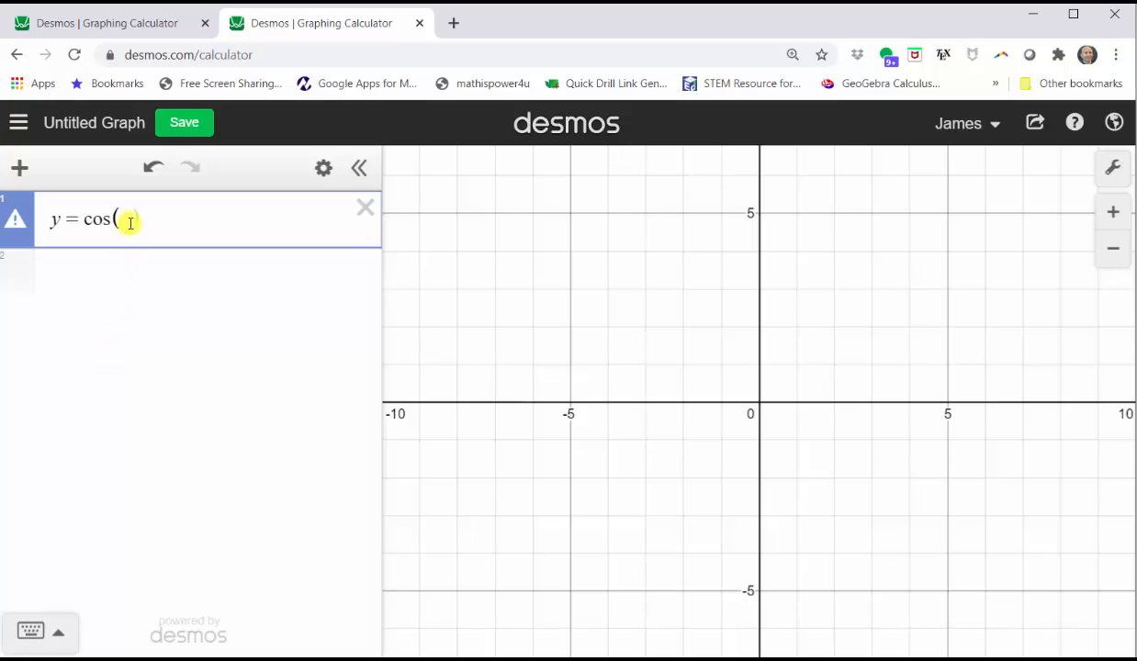
Finish entering y = cos(x) and bring up the graph settings panel
{"action": "type", "text": "x"}
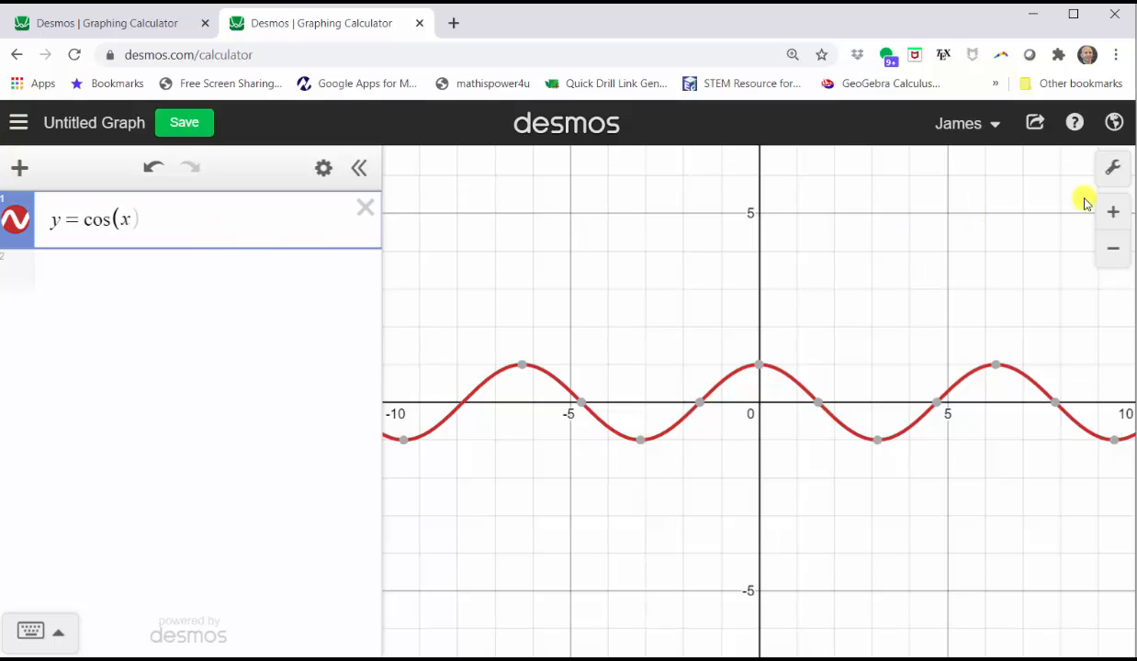
{"action": "left_click", "coordinate": [1110, 166]}
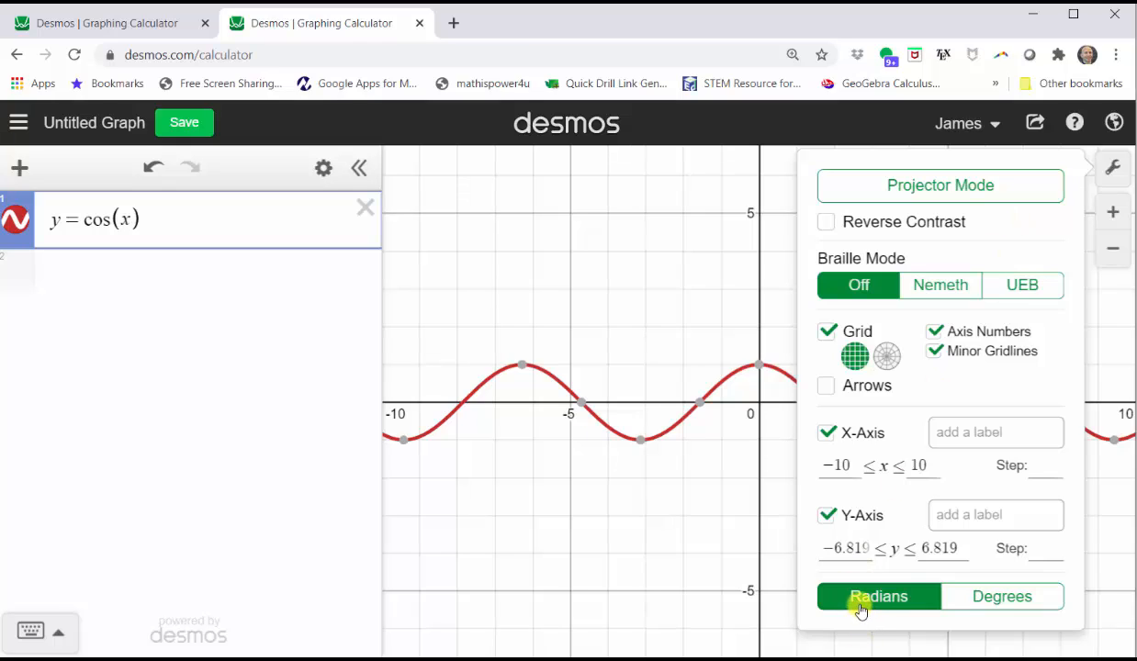
Set the x-axis to run from −7 to 7 with a step of π/2
{"action": "left_click", "coordinate": [849, 465]}
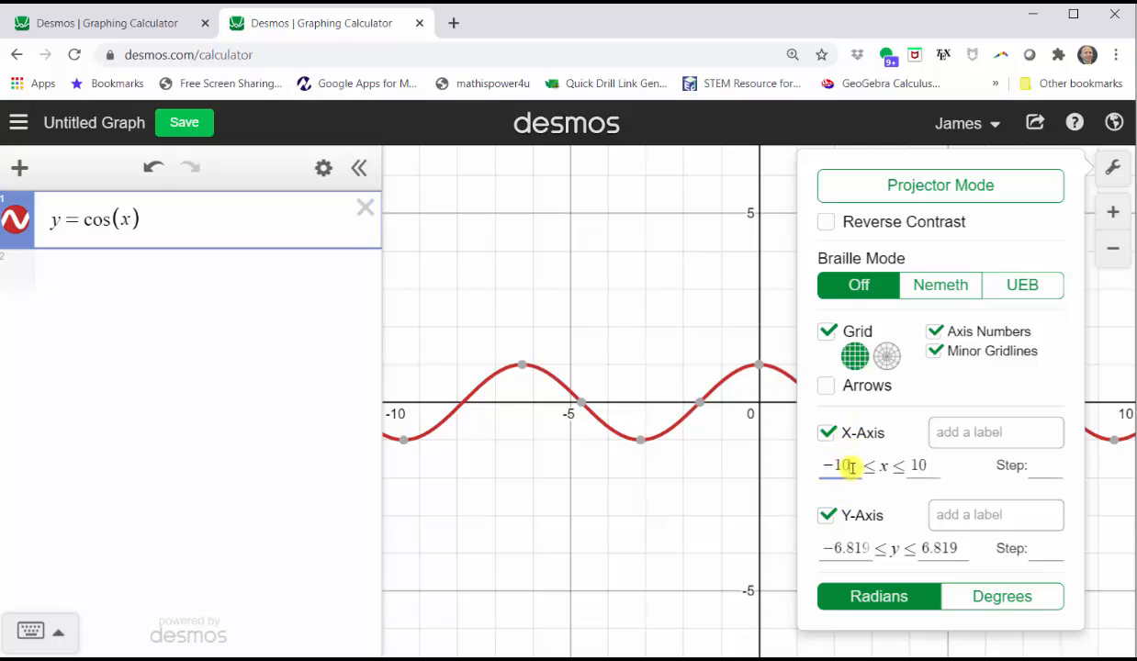
{"action": "left_click_drag", "start_coordinate": [847, 467], "coordinate": [818, 470]}
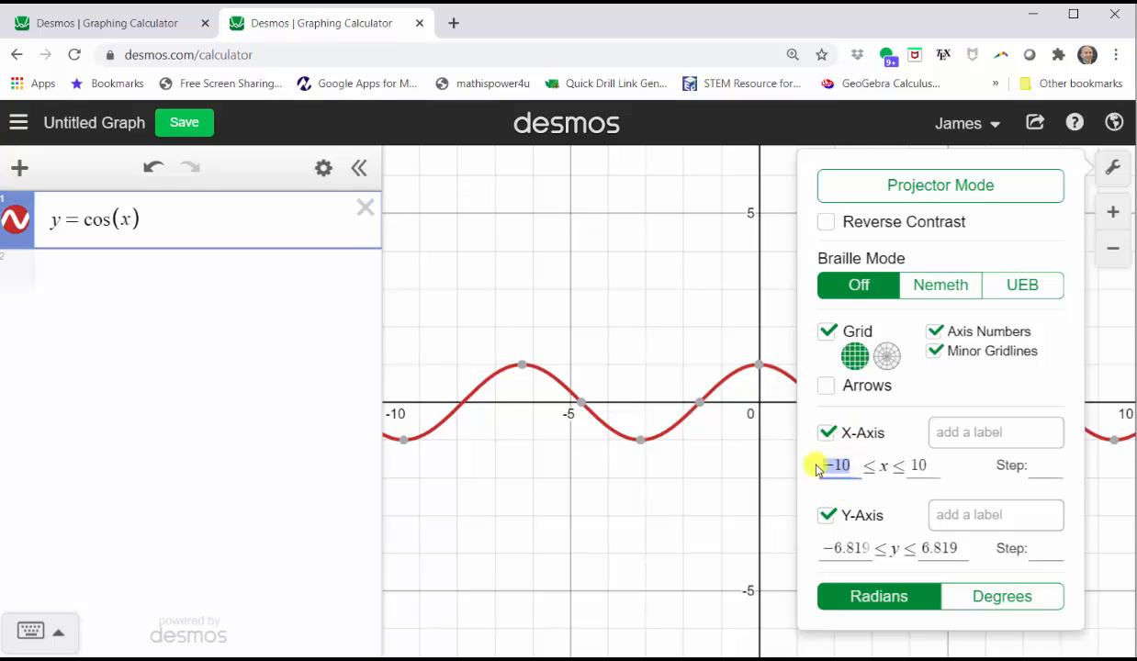
{"action": "type", "text": "-7"}
{"action": "key", "text": "Tab"}
{"action": "type", "text": "7"}
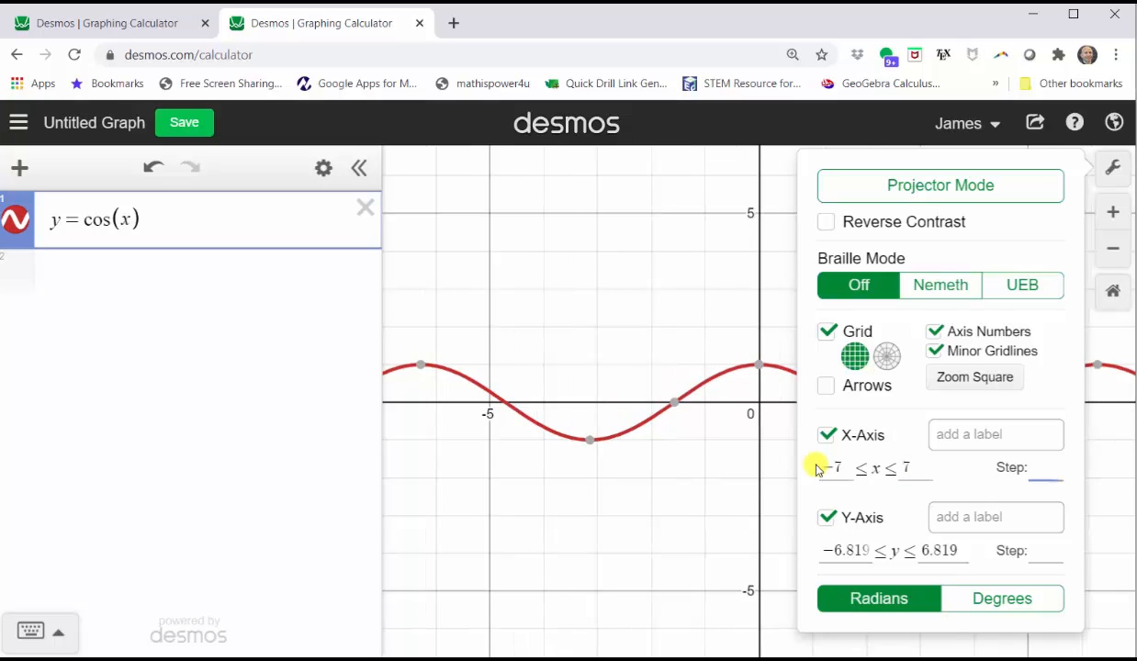
{"action": "type", "text": "pi/2"}
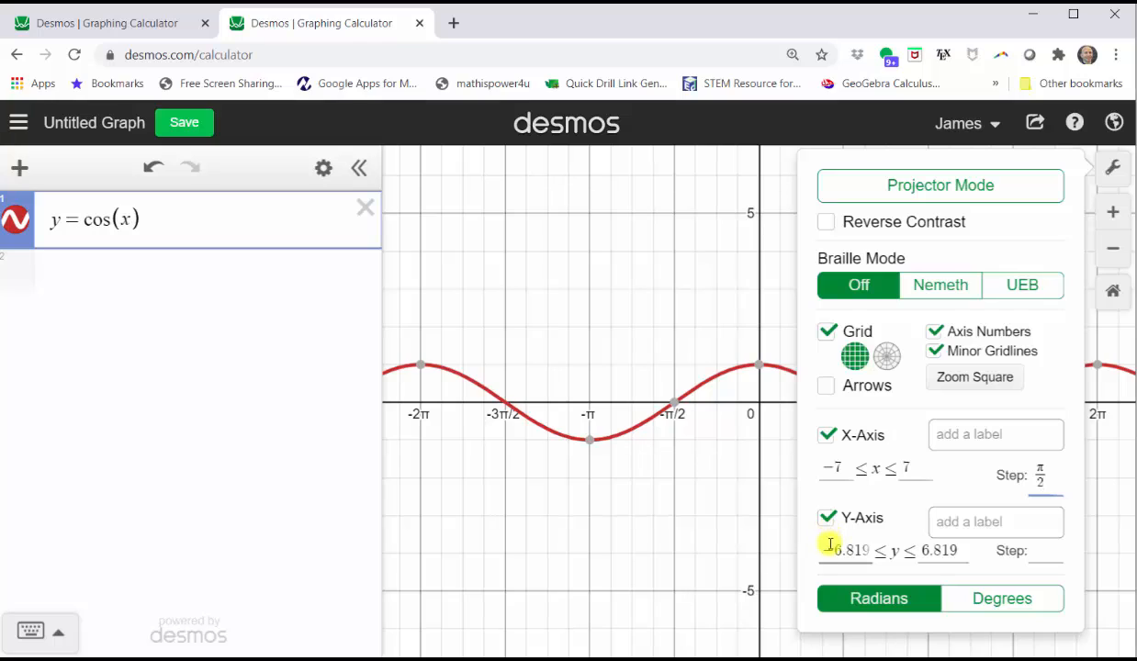
Set the y-axis from −2 to 2 with 0.5 steps and close the settings
{"action": "left_click_drag", "start_coordinate": [827, 551], "coordinate": [864, 551]}
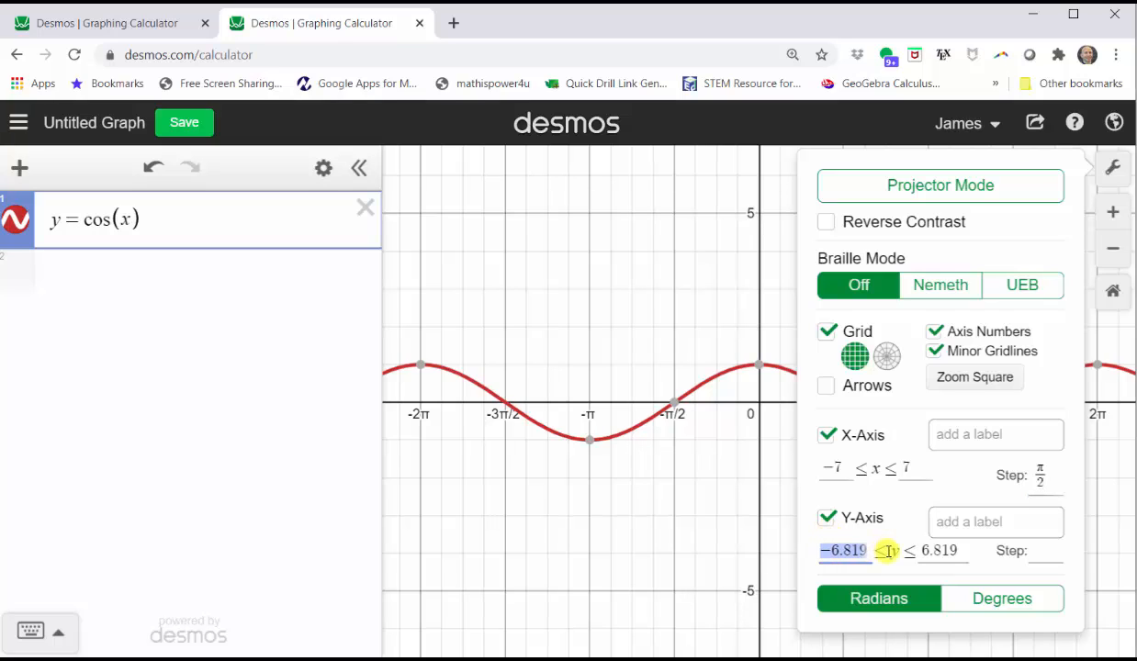
{"action": "type", "text": "-2"}
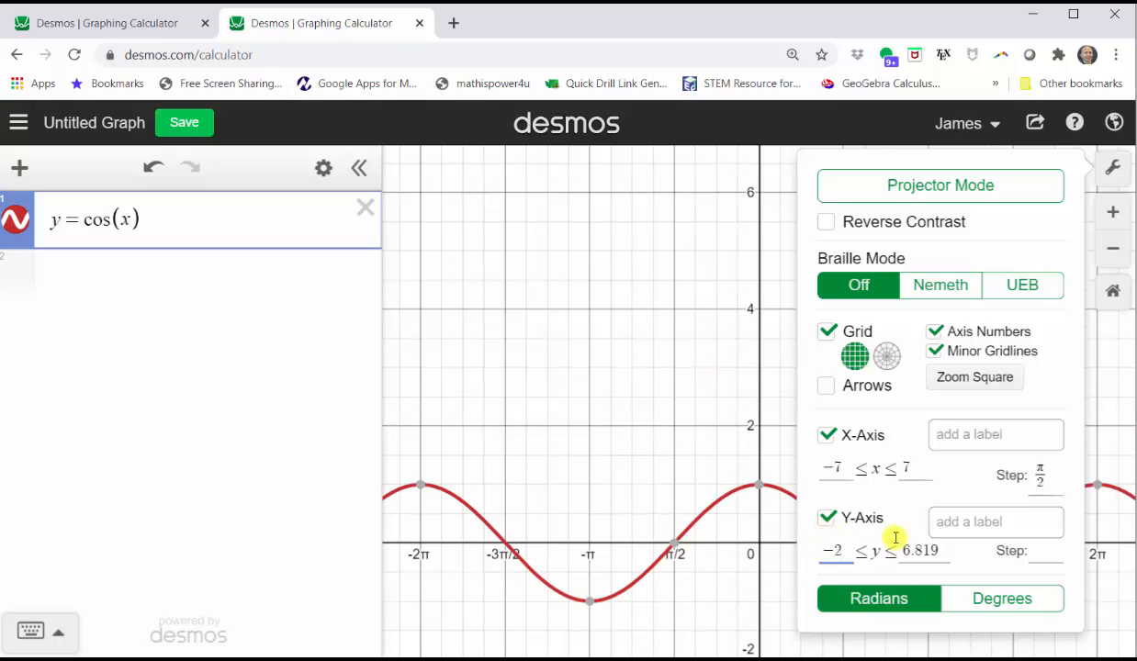
{"action": "key", "text": "Tab"}
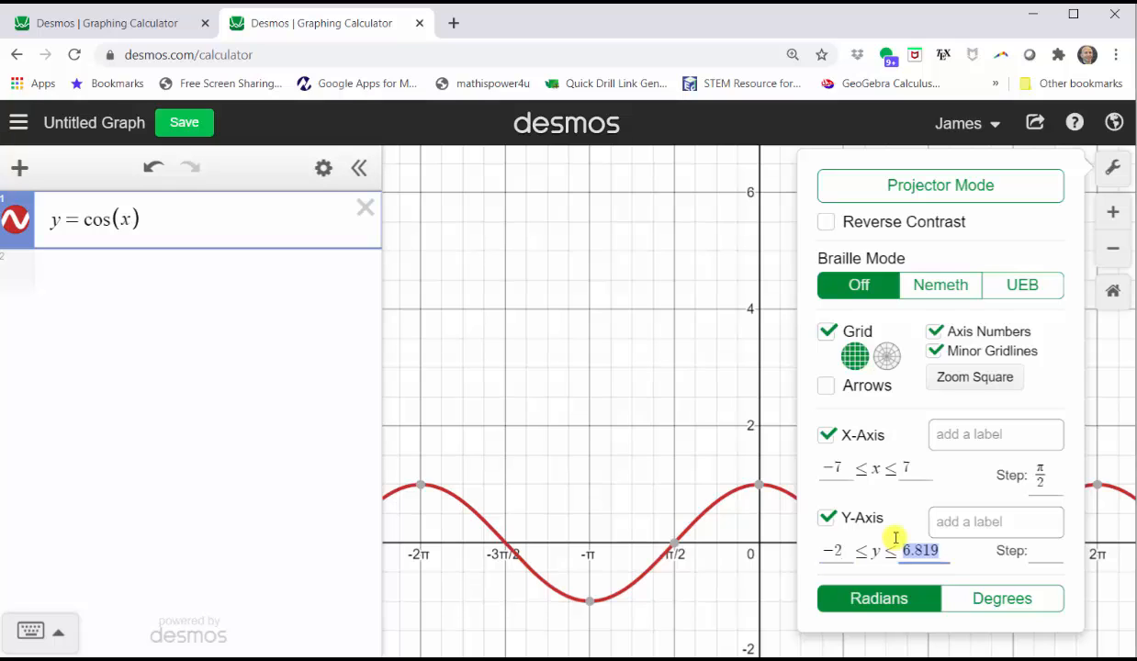
{"action": "type", "text": "2"}
{"action": "key", "text": "Tab"}
{"action": "type", "text": "0.5"}
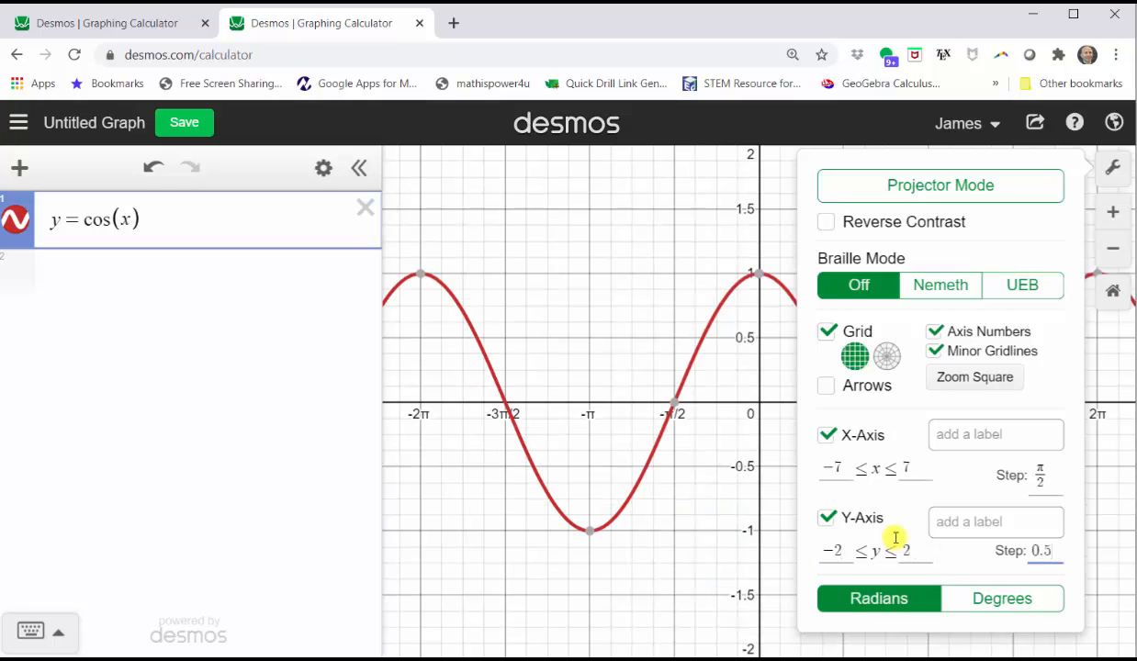
{"action": "left_click", "coordinate": [1112, 172]}
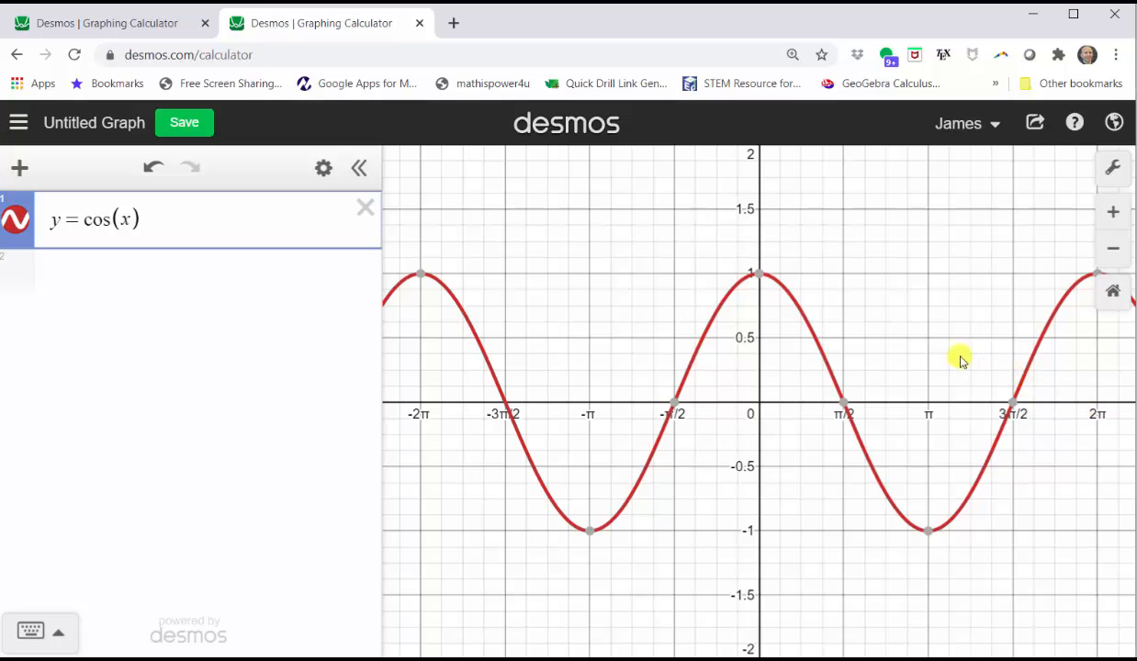
{"action": "left_click", "coordinate": [912, 351]}
Add vertical lines x = 0 and x = 2π as new expressions
{"action": "left_click_drag", "start_coordinate": [912, 351], "coordinate": [828, 356]}
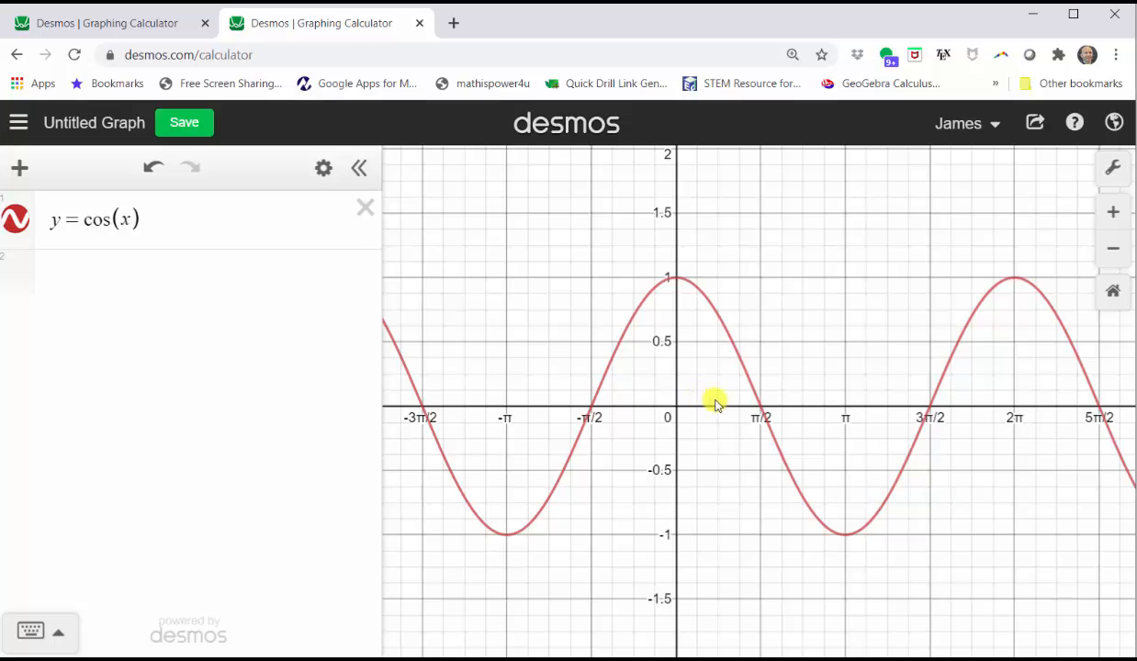
{"action": "left_click", "coordinate": [227, 270]}
{"action": "type", "text": "x=0"}
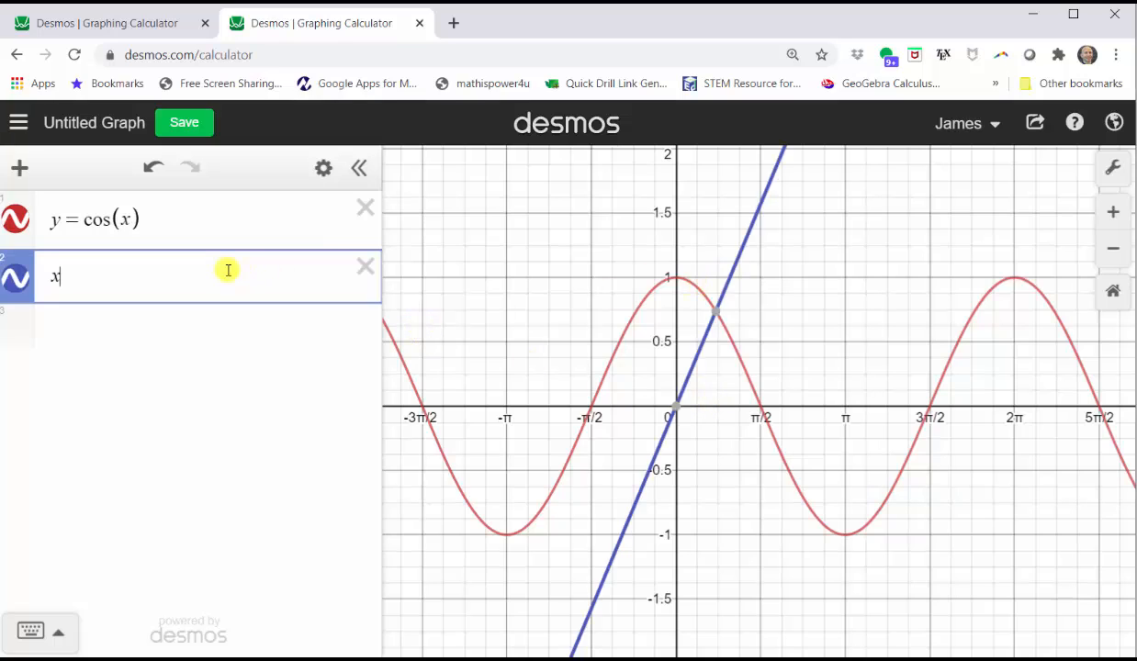
{"action": "key", "text": "Return"}
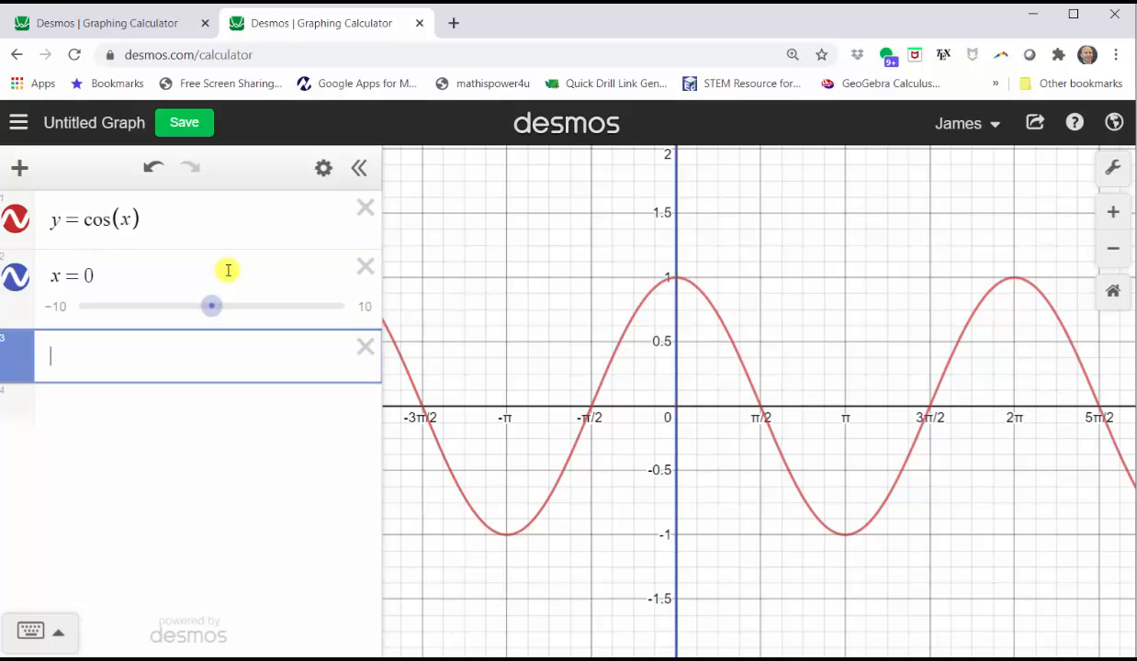
{"action": "type", "text": "x=2pi"}
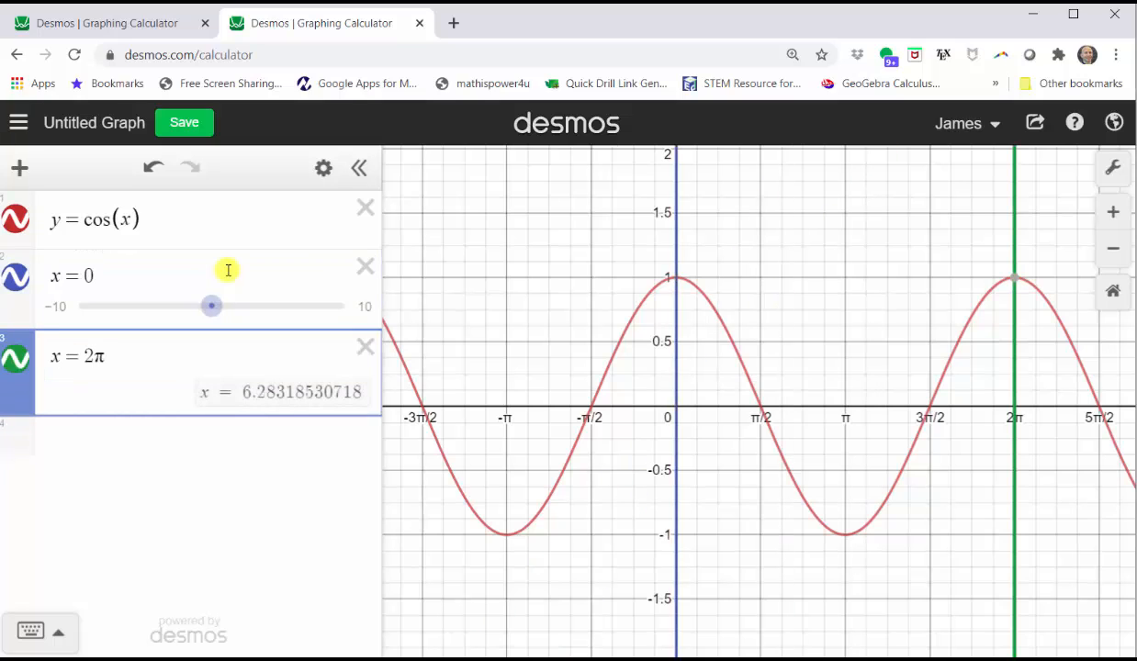
Style both the x = 0 and x = 2π lines as black and dotted
{"action": "left_click", "coordinate": [28, 282]}
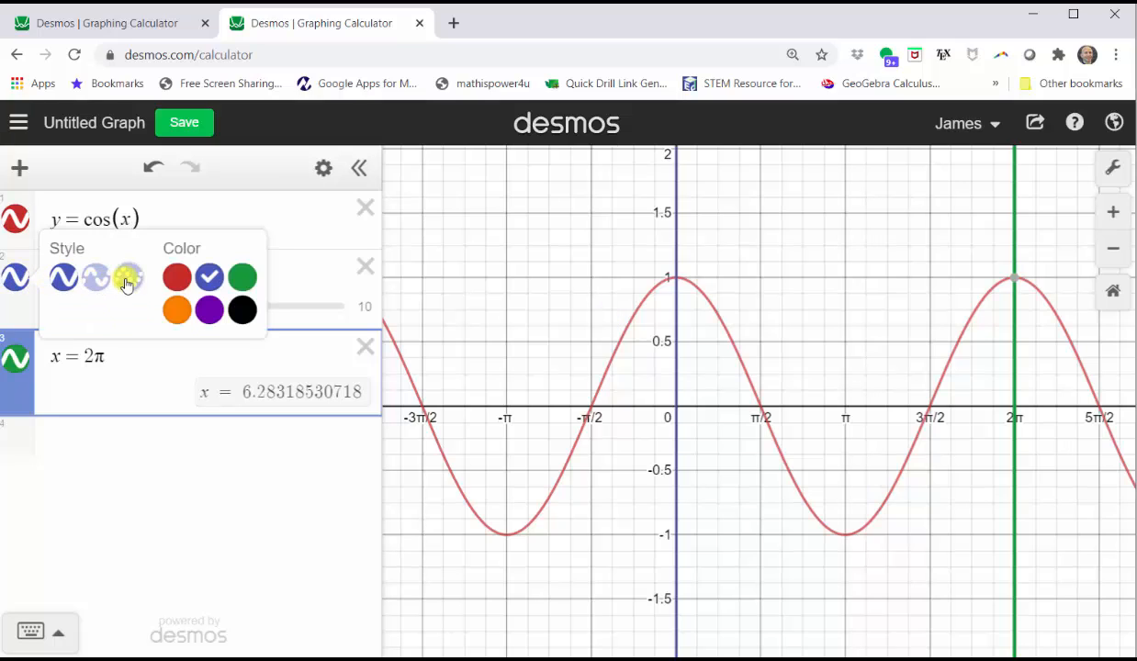
{"action": "left_click", "coordinate": [127, 280]}
{"action": "left_click", "coordinate": [242, 310]}
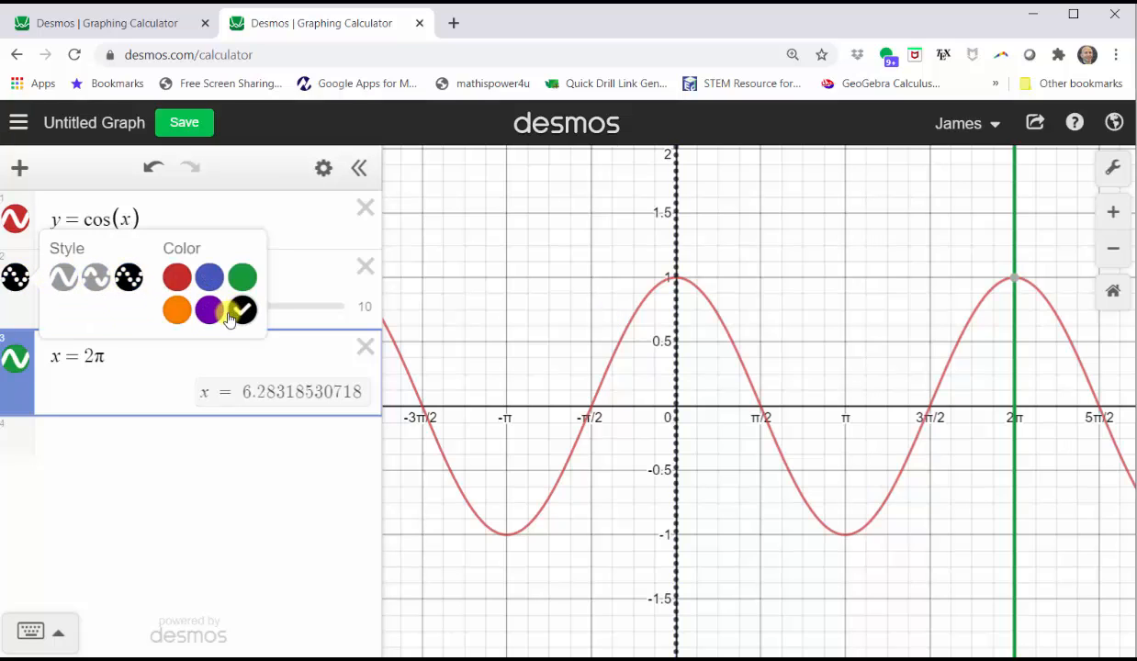
{"action": "left_click", "coordinate": [20, 357]}
{"action": "left_click", "coordinate": [21, 356]}
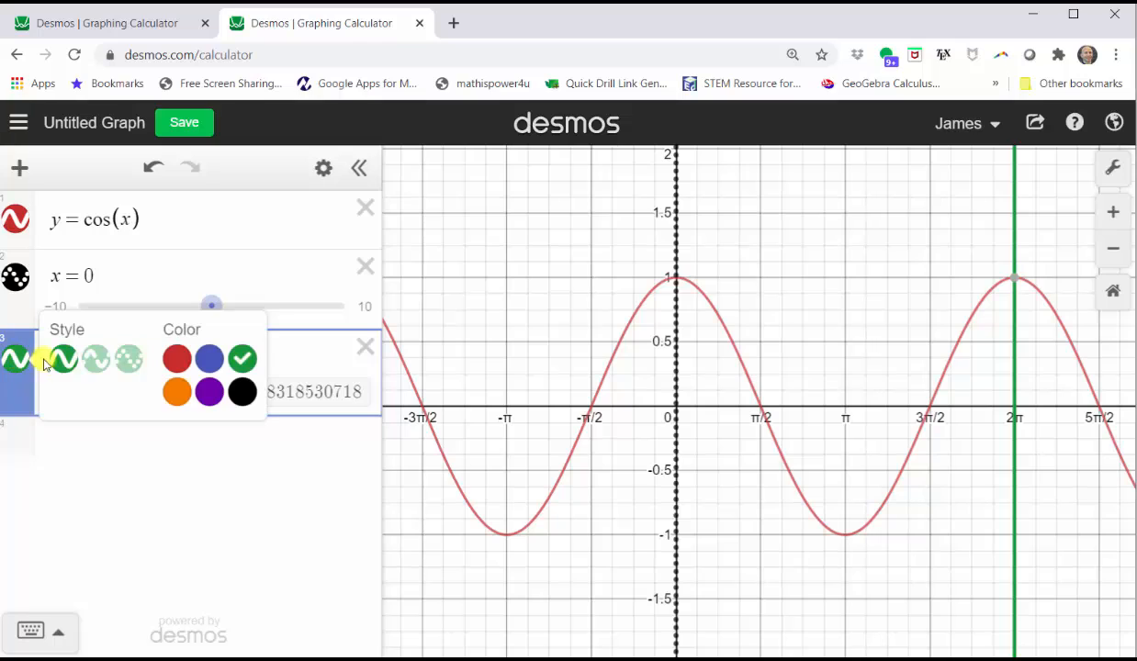
{"action": "left_click", "coordinate": [243, 394]}
{"action": "left_click", "coordinate": [129, 358]}
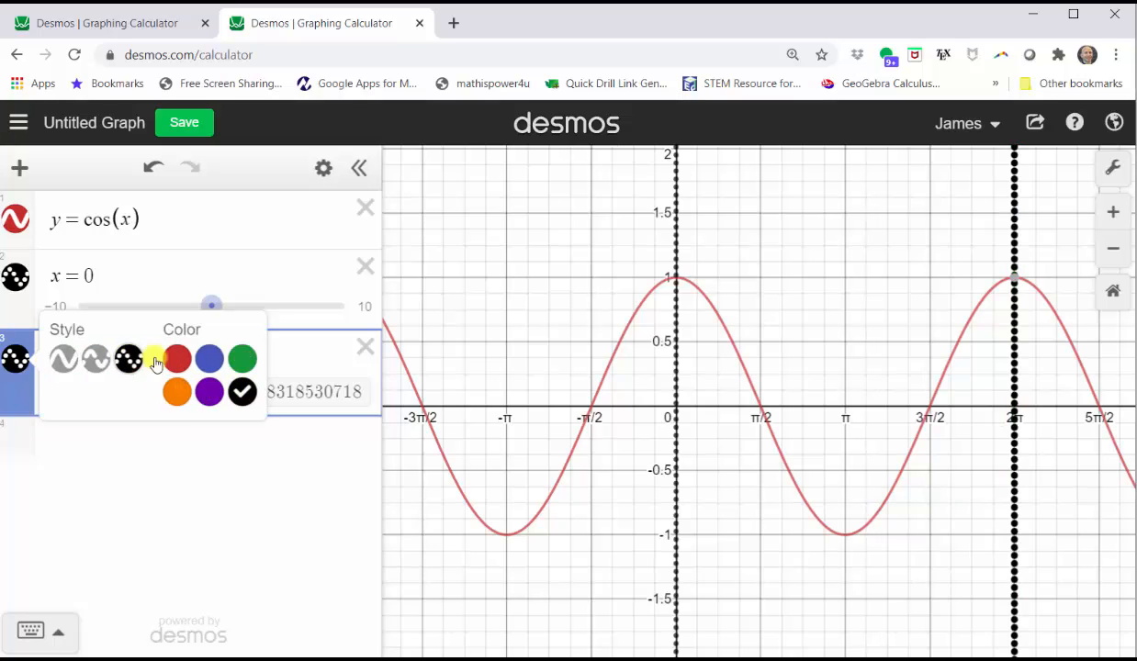
{"action": "left_click", "coordinate": [313, 357]}
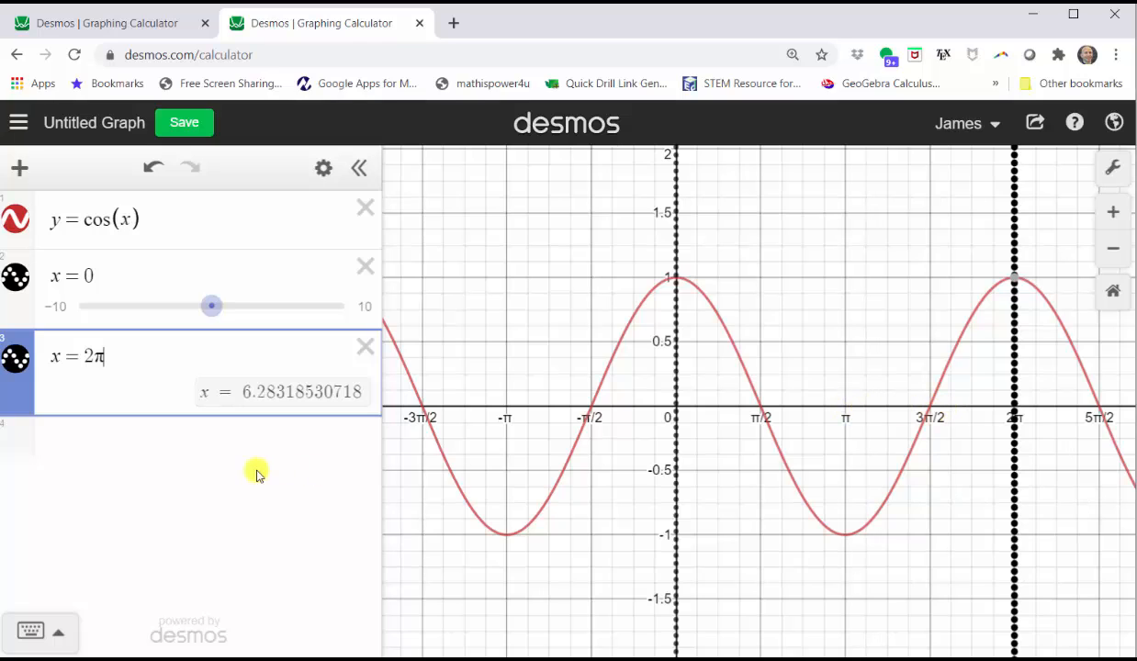
{"action": "left_click", "coordinate": [228, 454]}
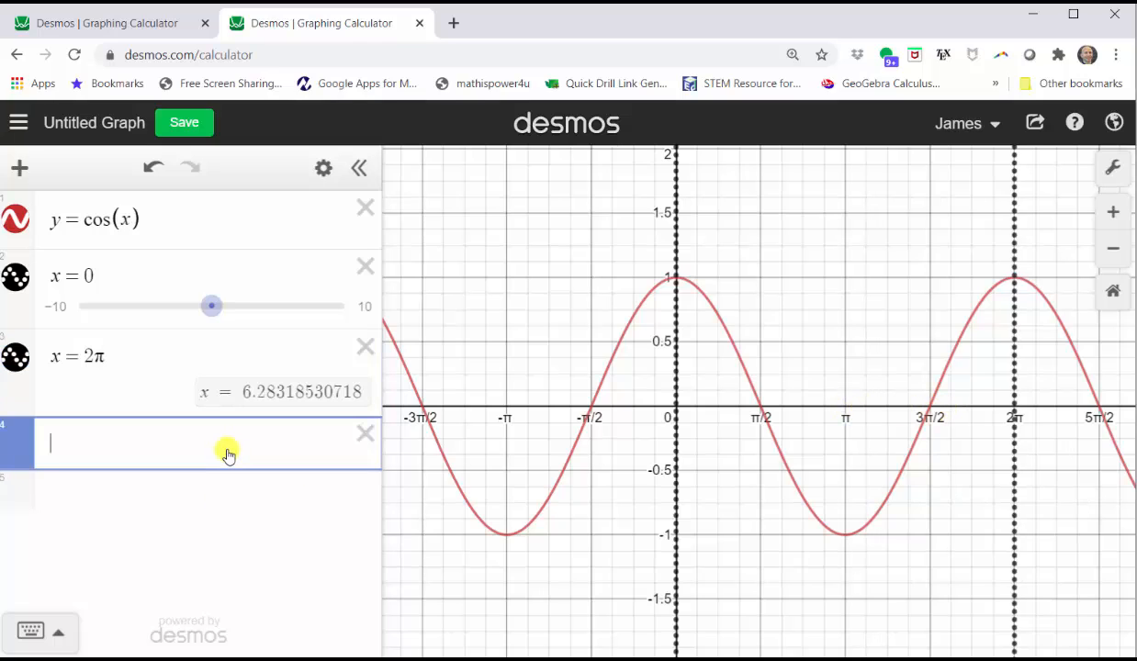
Add vertical lines x = π/2, x = π and x = 3/2π
{"action": "type", "text": "x=pi/2"}
{"action": "key", "text": "Return"}
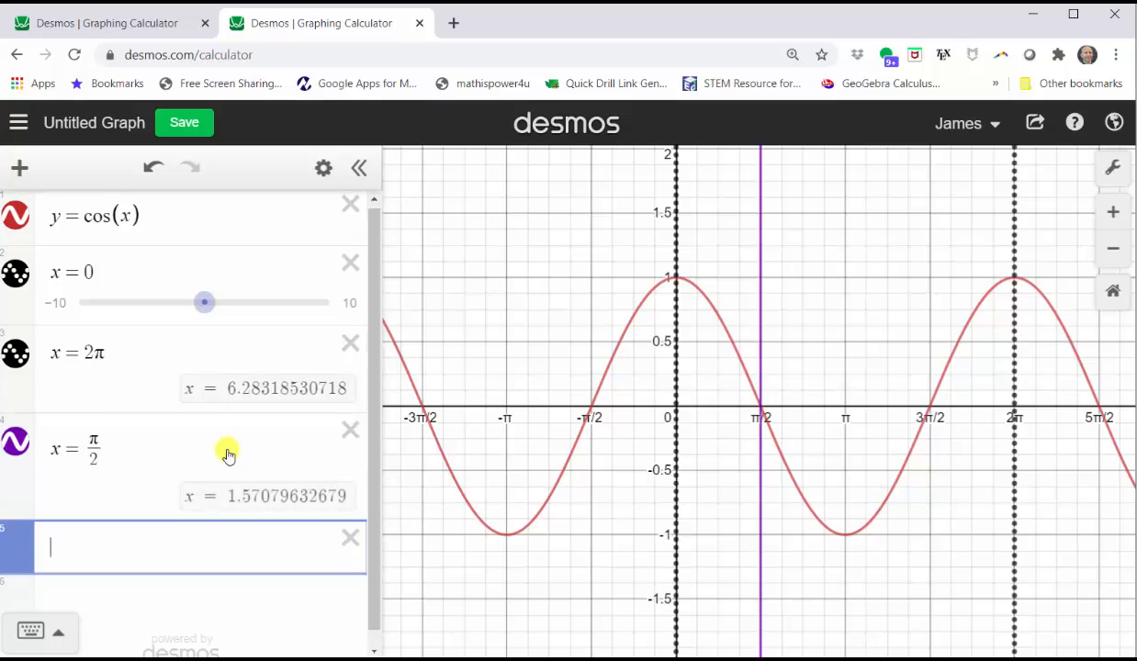
{"action": "type", "text": "x=pi"}
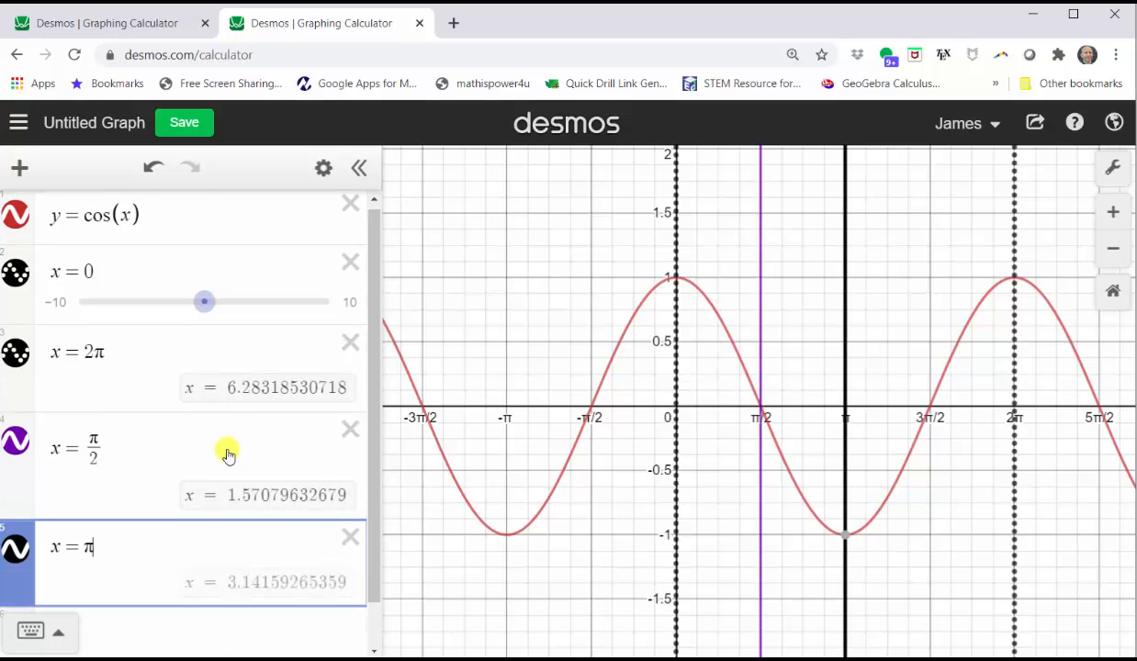
{"action": "key", "text": "Return"}
{"action": "type", "text": "x=3/2"}
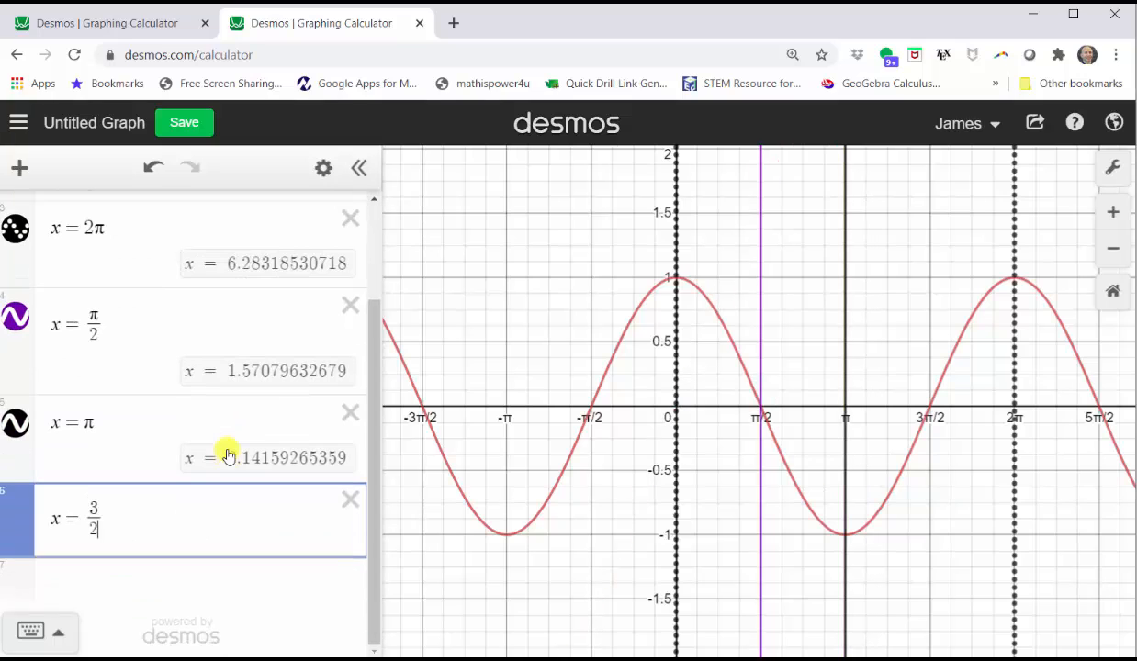
{"action": "type", "text": "pi"}
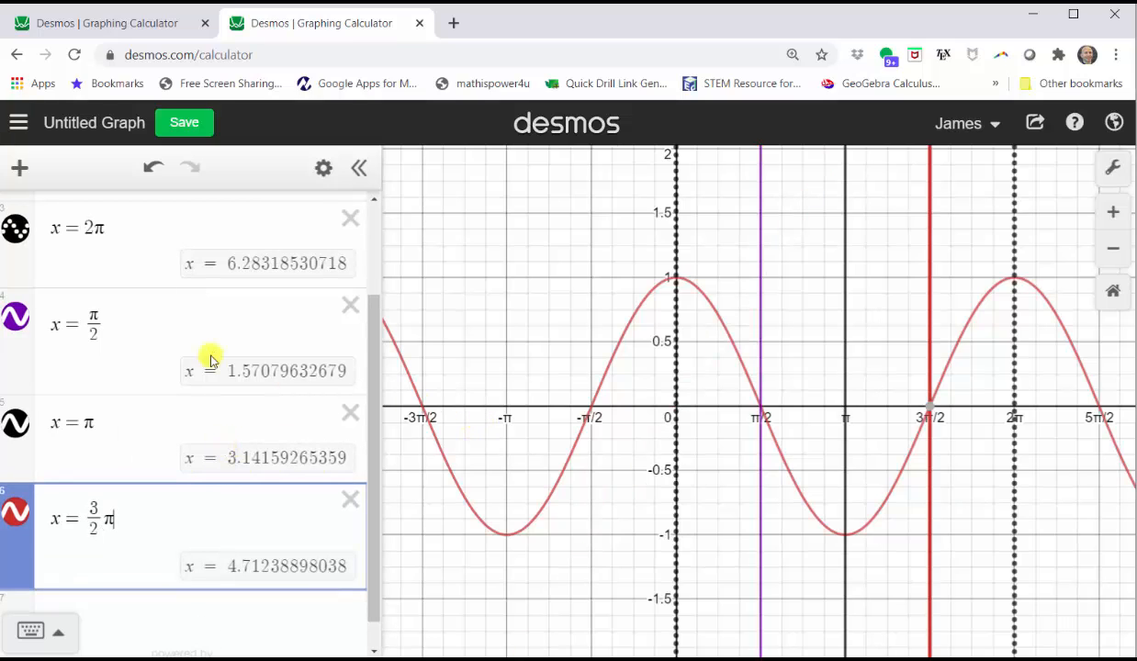
Make the π/2, π and 3π/2 lines dotted and black, viewing −π to 3π
{"action": "left_click", "coordinate": [24, 321]}
{"action": "left_click", "coordinate": [128, 317]}
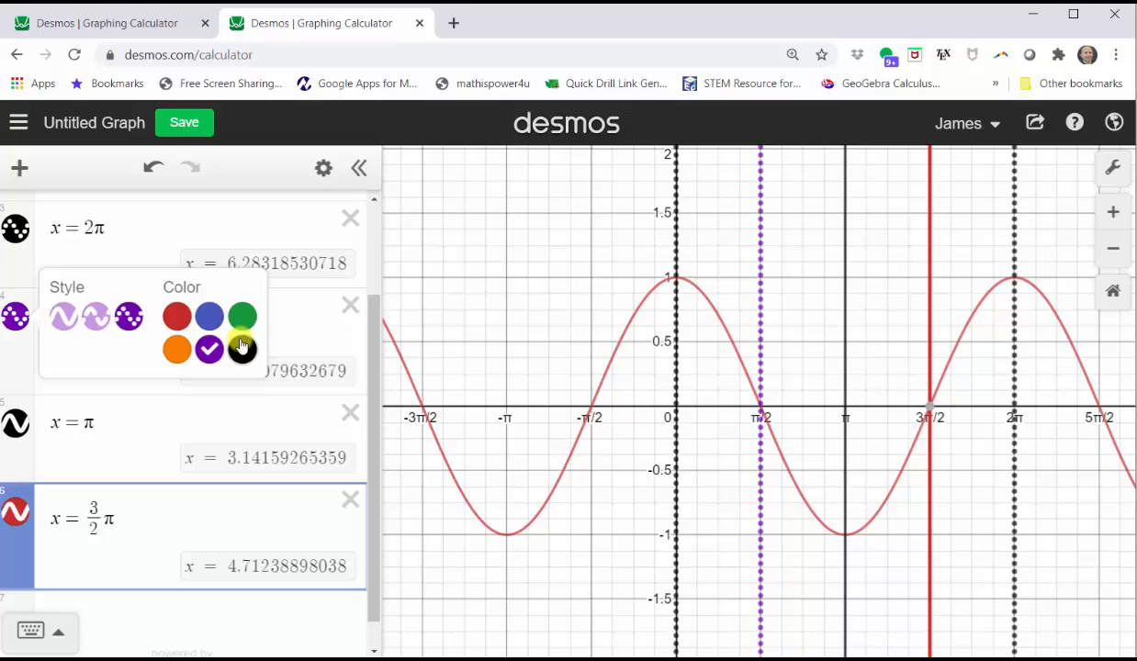
{"action": "left_click", "coordinate": [241, 348]}
{"action": "left_click", "coordinate": [15, 424]}
{"action": "left_click", "coordinate": [129, 423]}
{"action": "left_click", "coordinate": [22, 506]}
{"action": "left_click", "coordinate": [241, 542]}
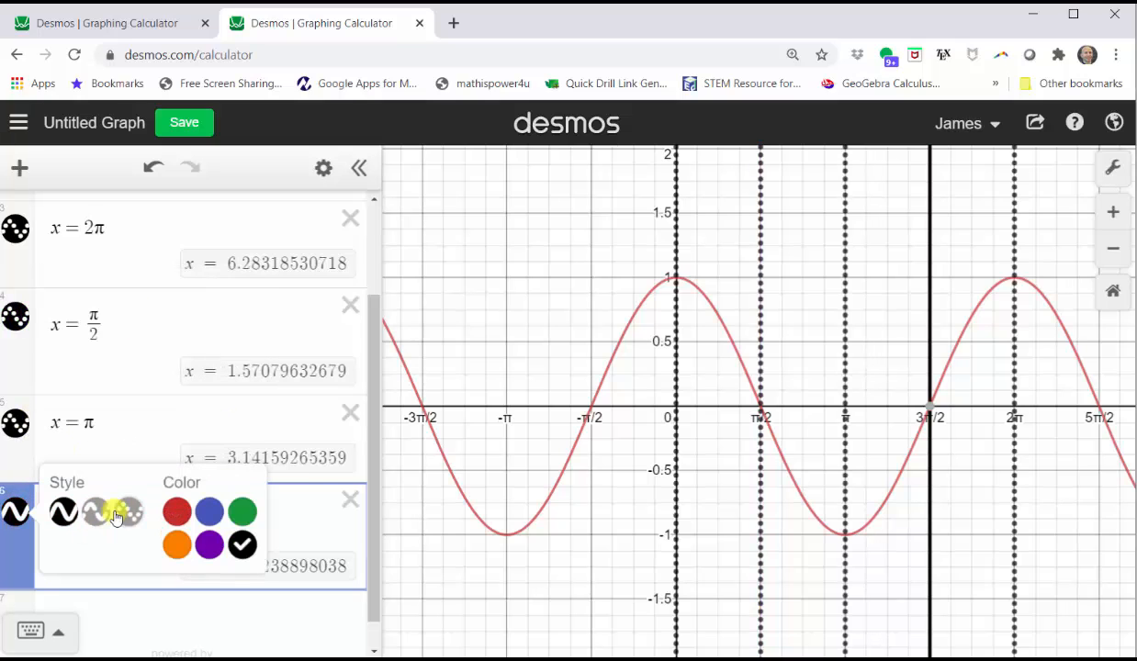
{"action": "left_click", "coordinate": [125, 512]}
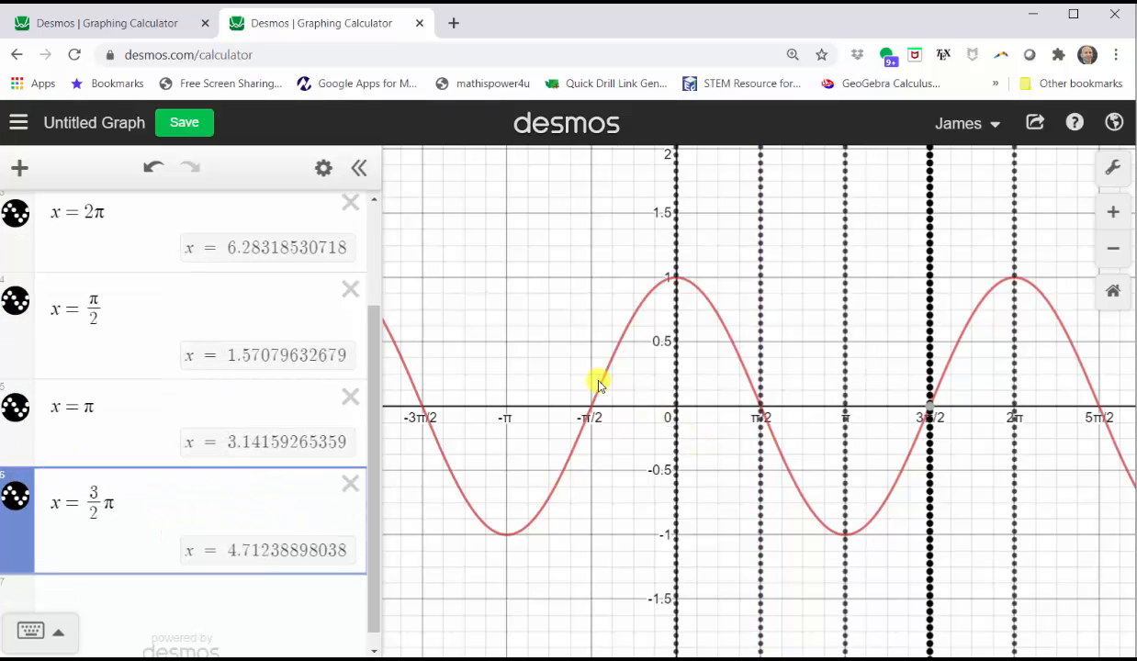
{"action": "left_click_drag", "start_coordinate": [532, 346], "coordinate": [440, 347]}
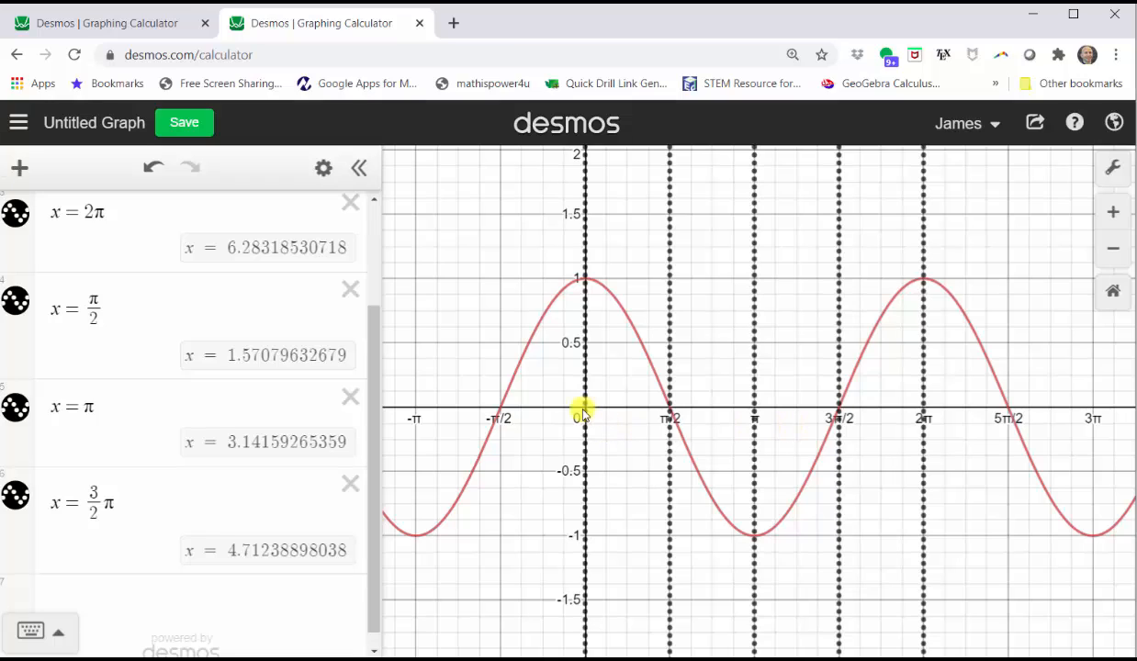
Pin cosine point labels (0, 1), (π/2, 0), (π, −1), (3π/2, 0) and (2π, 1)
{"action": "left_click", "coordinate": [585, 280]}
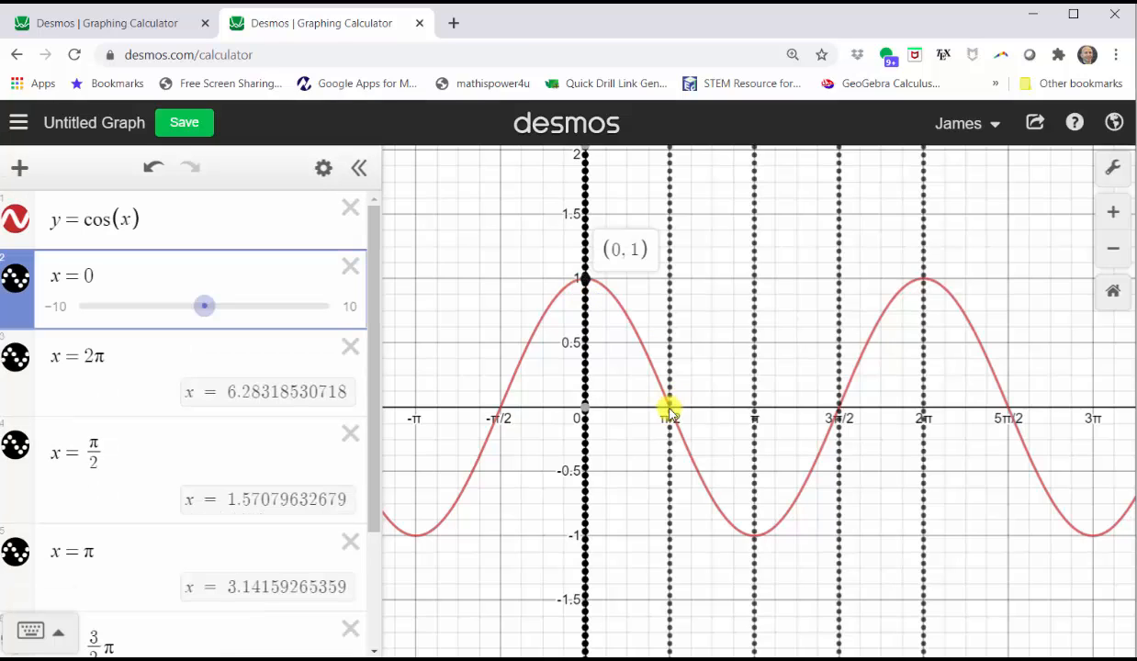
{"action": "left_click", "coordinate": [670, 410]}
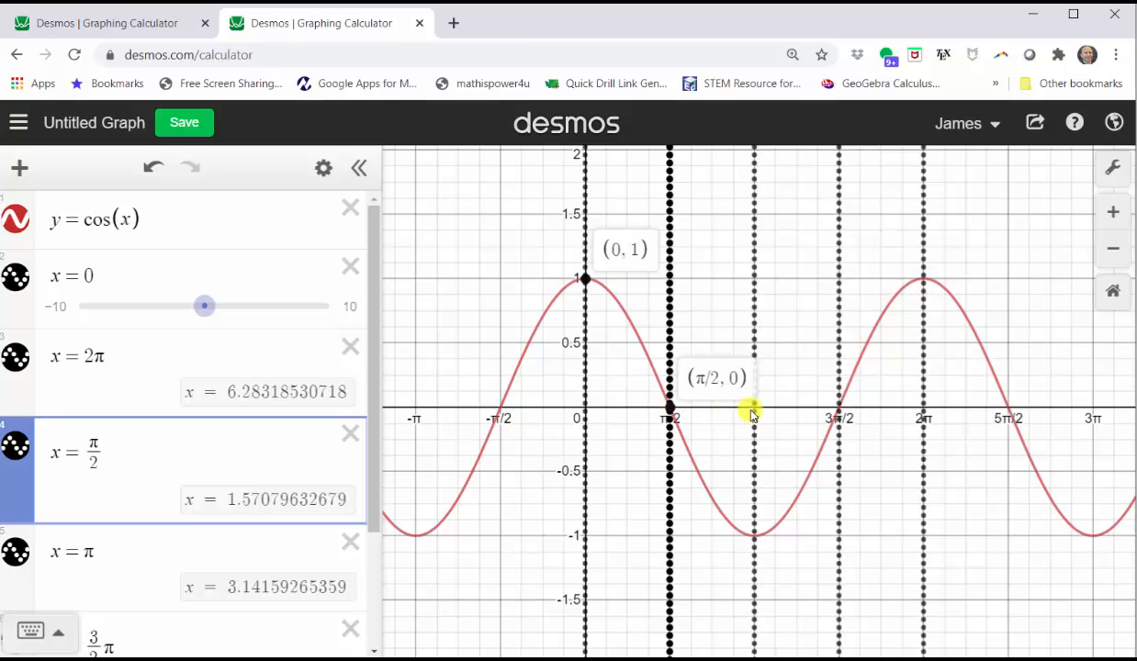
{"action": "left_click", "coordinate": [754, 537]}
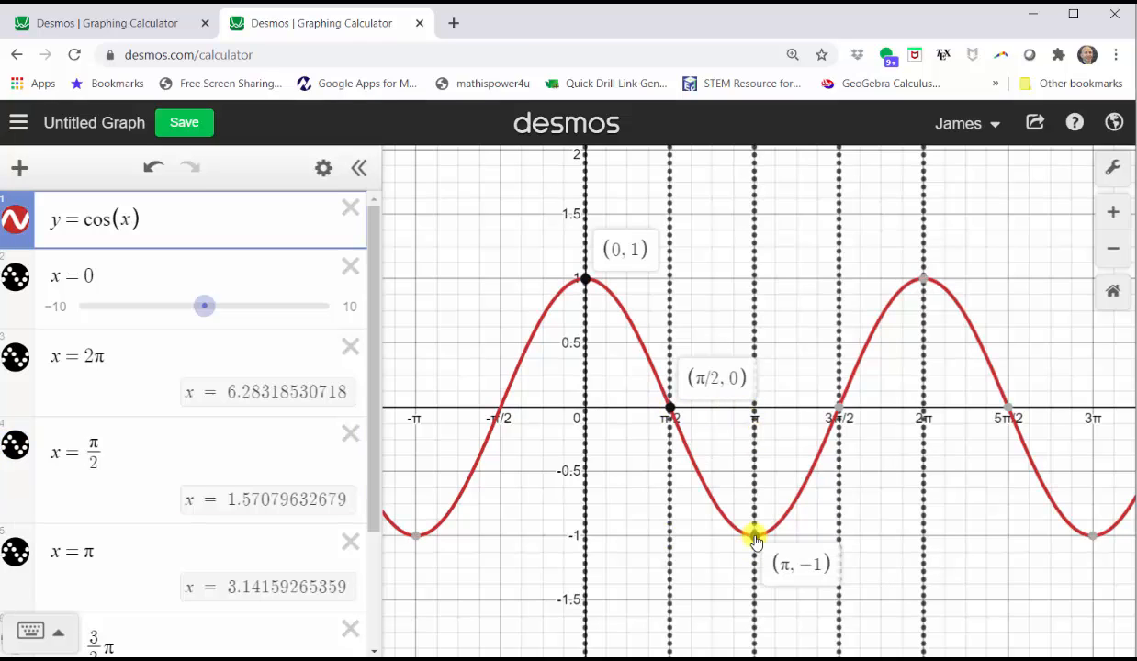
{"action": "mouse_move", "coordinate": [849, 418]}
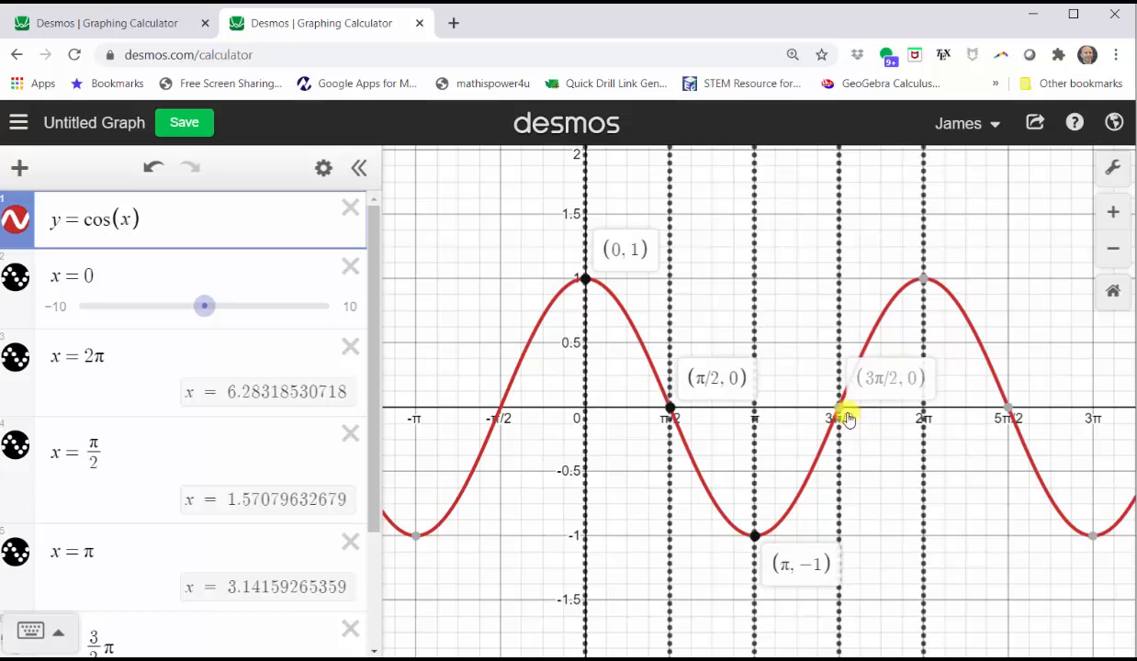
{"action": "left_click", "coordinate": [840, 407]}
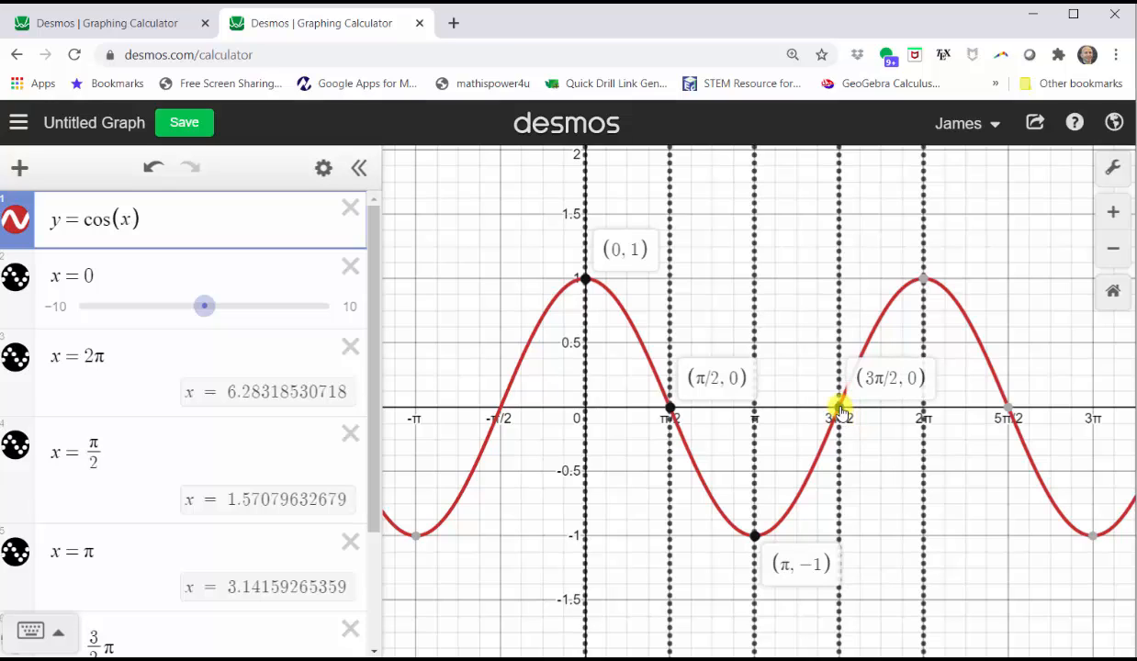
{"action": "left_click", "coordinate": [924, 281]}
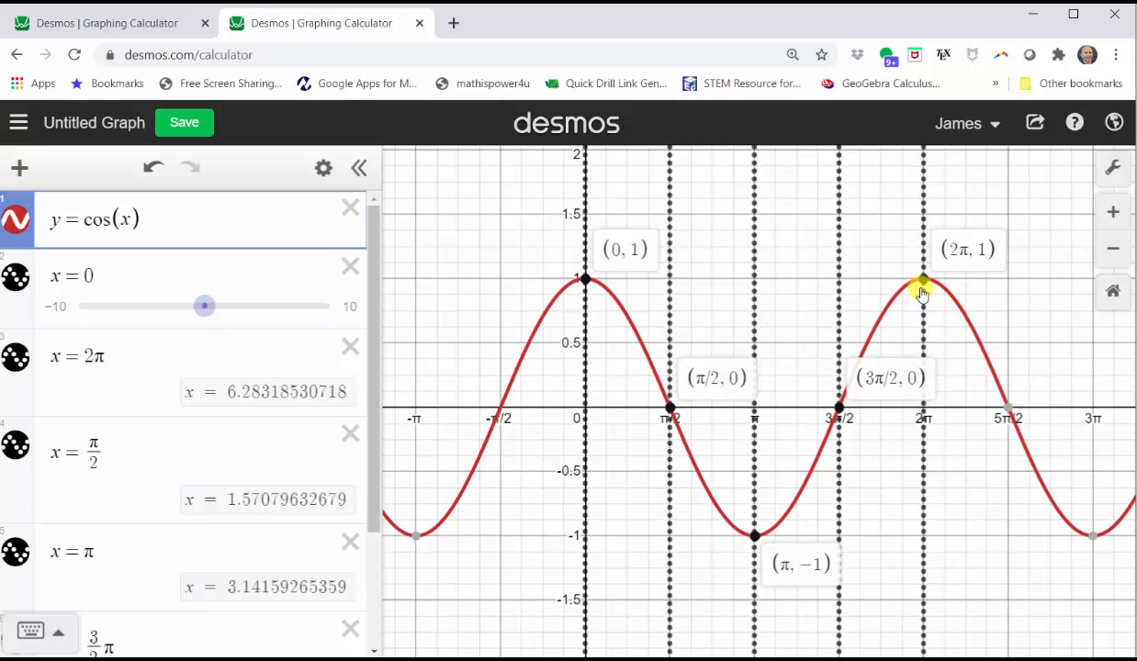
Hide the cosine curve and the five dotted lines at 0, π/2, π, 3π/2, 2π
{"action": "left_click", "coordinate": [456, 280]}
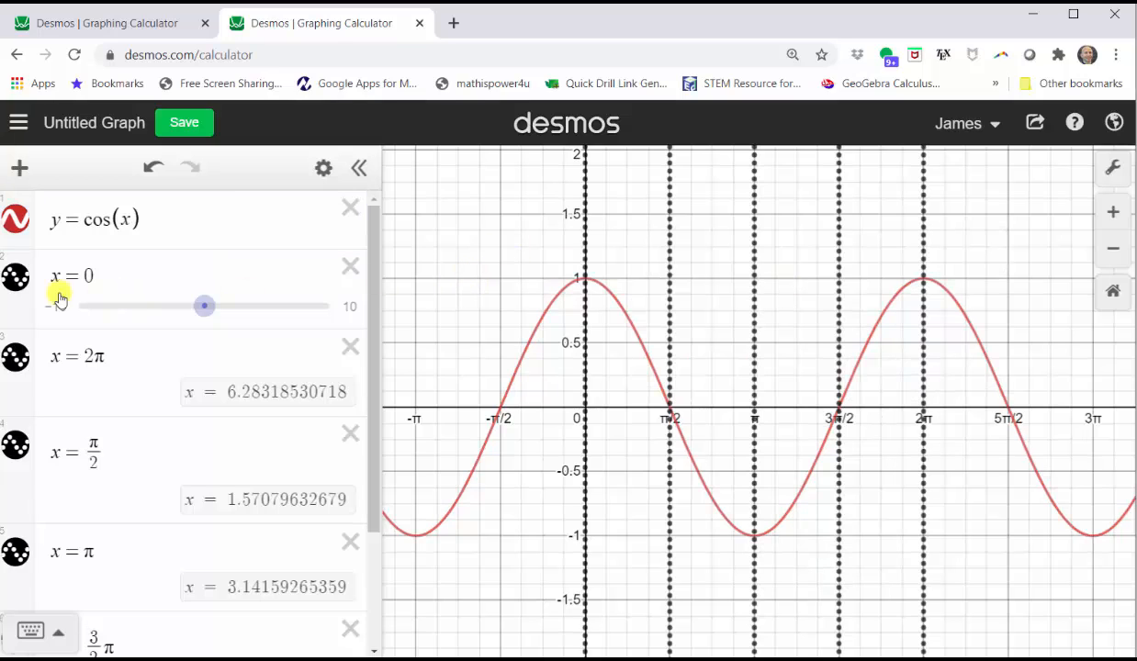
{"action": "left_click", "coordinate": [20, 221]}
{"action": "left_click", "coordinate": [15, 276]}
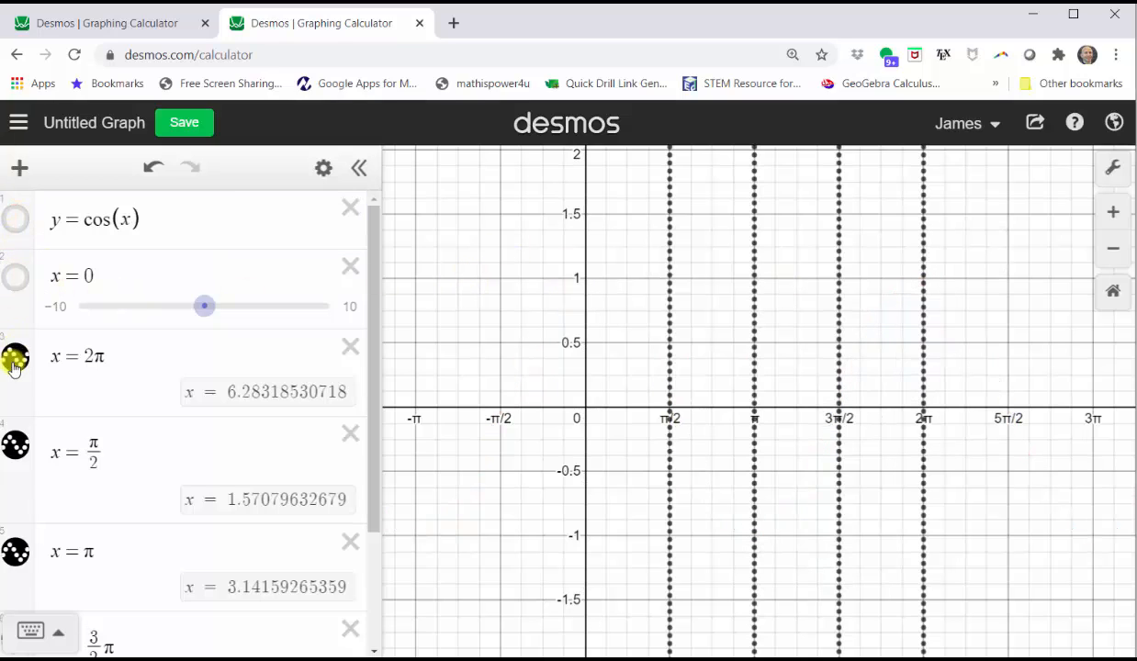
{"action": "left_click", "coordinate": [15, 356]}
{"action": "left_click", "coordinate": [14, 432]}
{"action": "left_click", "coordinate": [15, 550]}
{"action": "scroll", "coordinate": [46, 524], "scroll_direction": "down", "scroll_amount": 2}
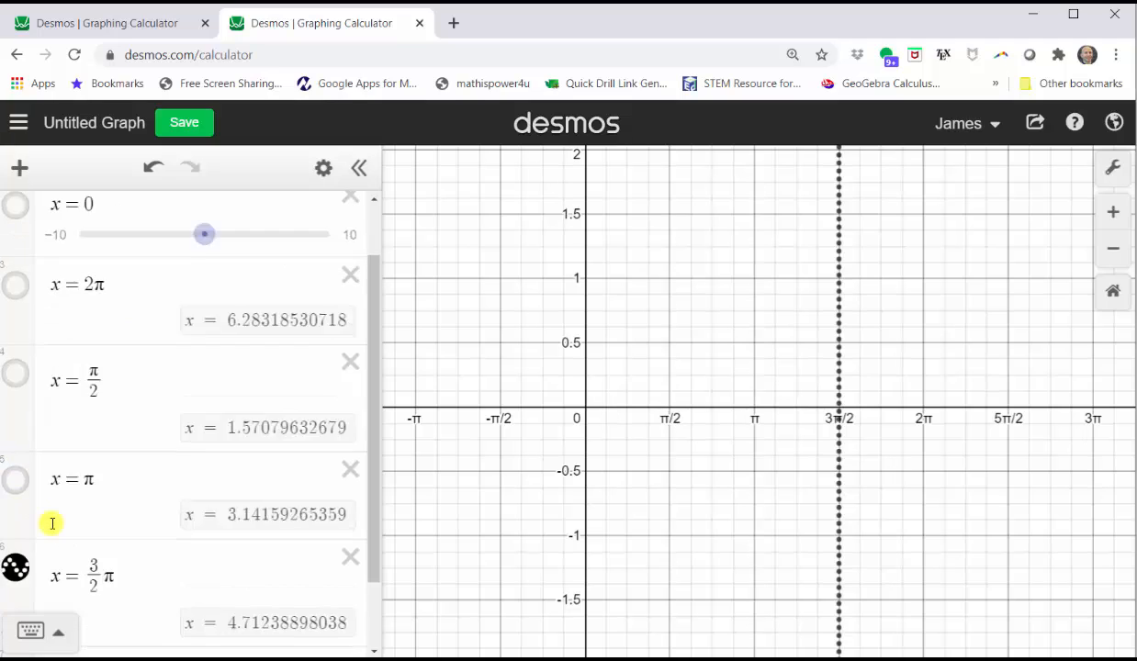
{"action": "left_click", "coordinate": [18, 489]}
Graph y = sin(x) in a new row, framed from −π to 3π
{"action": "left_click", "coordinate": [129, 581]}
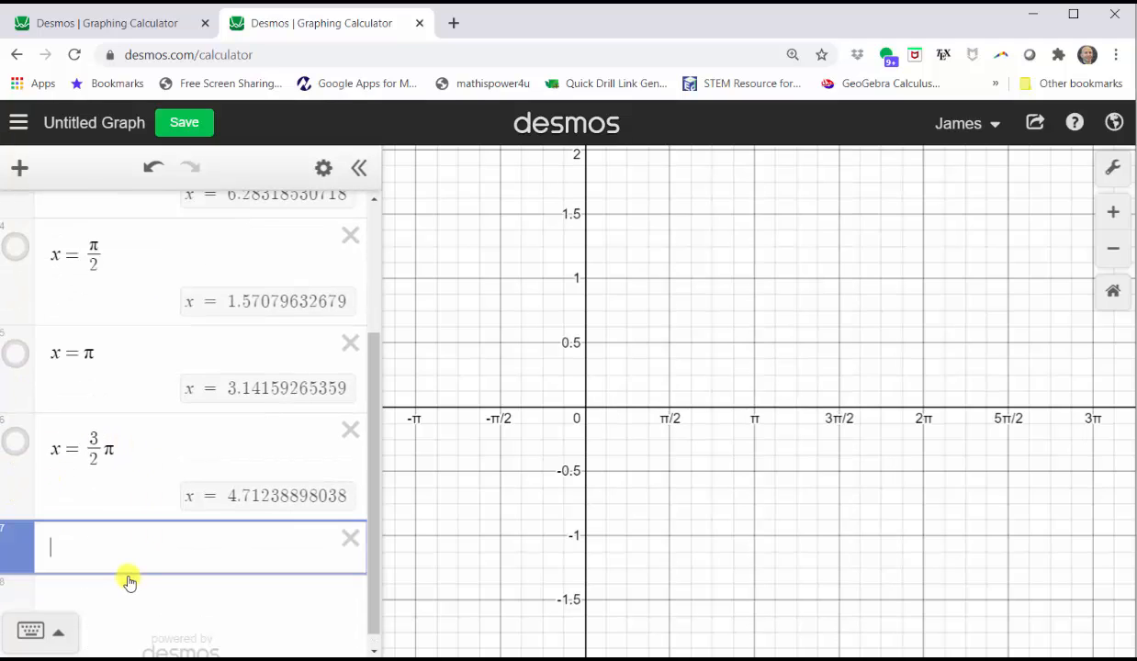
{"action": "type", "text": "y=sin(x)"}
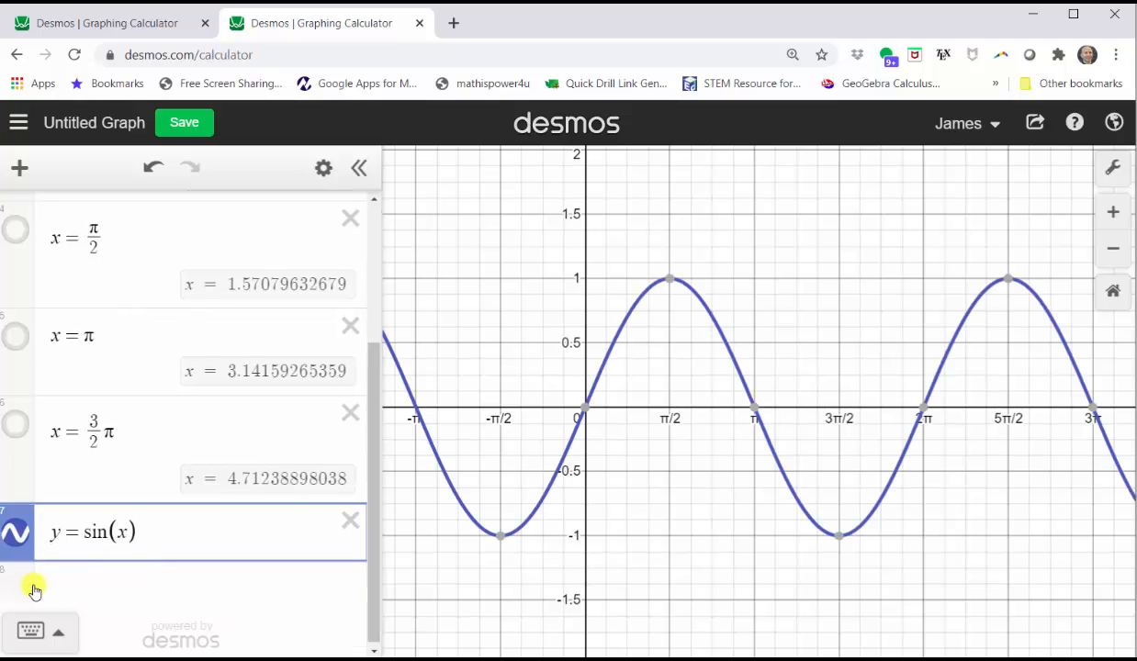
{"action": "left_click_drag", "start_coordinate": [512, 472], "coordinate": [681, 448]}
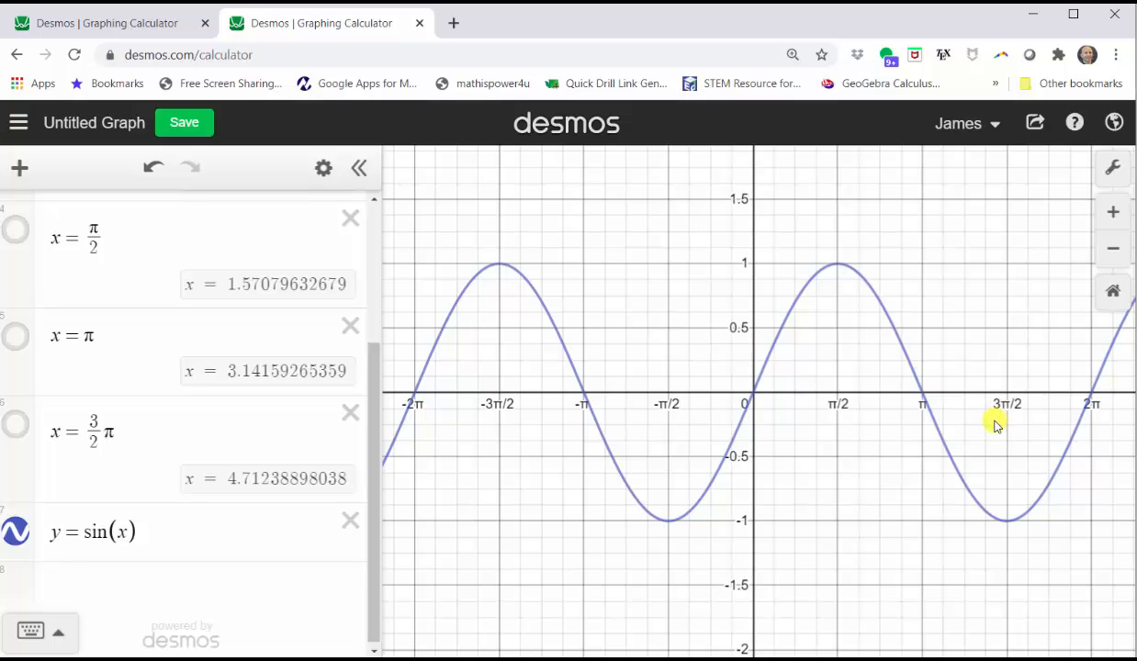
{"action": "left_click_drag", "start_coordinate": [997, 424], "coordinate": [860, 424]}
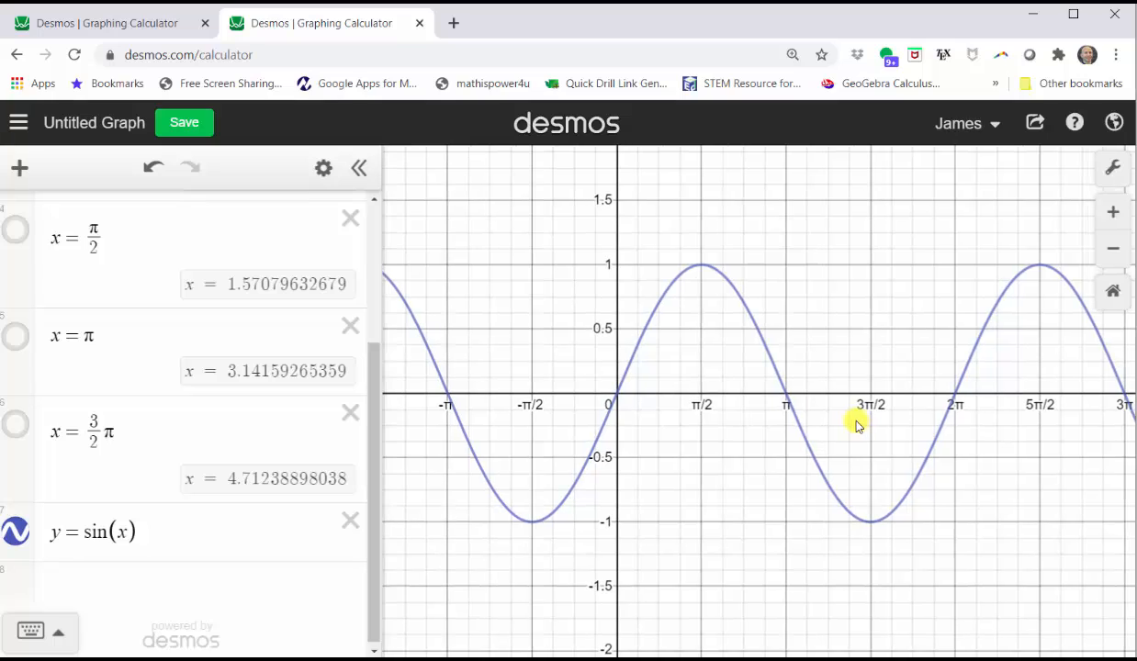
Show the dotted lines at 3π/2, π, π/2, 2π and 0 again
{"action": "left_click", "coordinate": [18, 423]}
{"action": "left_click", "coordinate": [16, 337]}
{"action": "left_click", "coordinate": [16, 241]}
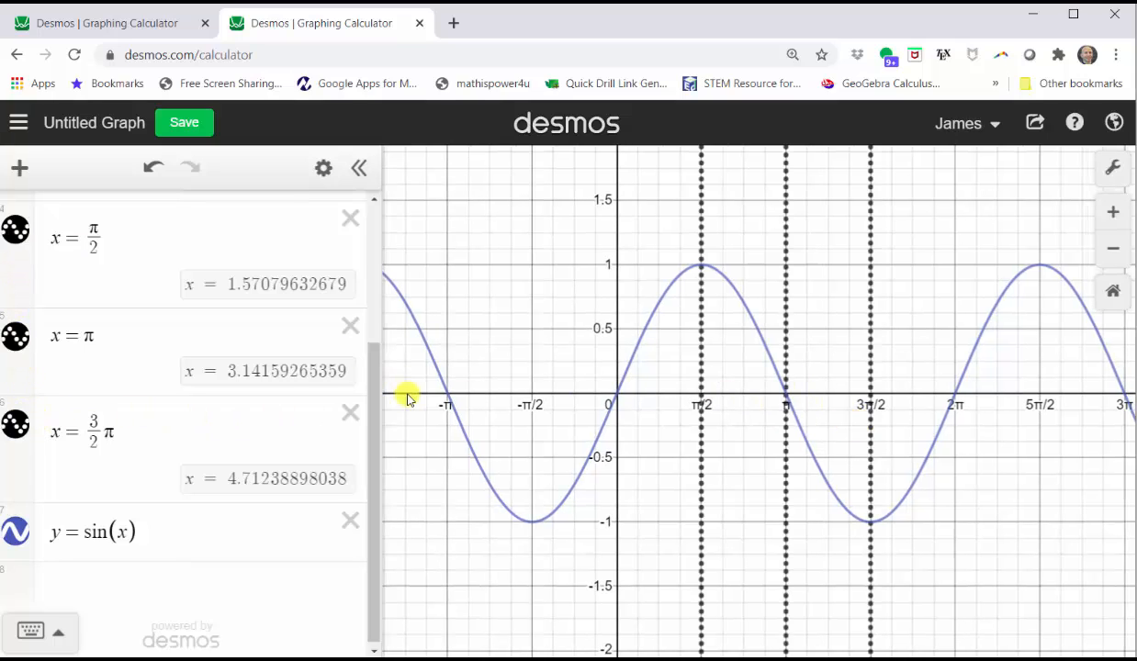
{"action": "left_click_drag", "start_coordinate": [368, 393], "coordinate": [373, 322]}
{"action": "left_click", "coordinate": [20, 260]}
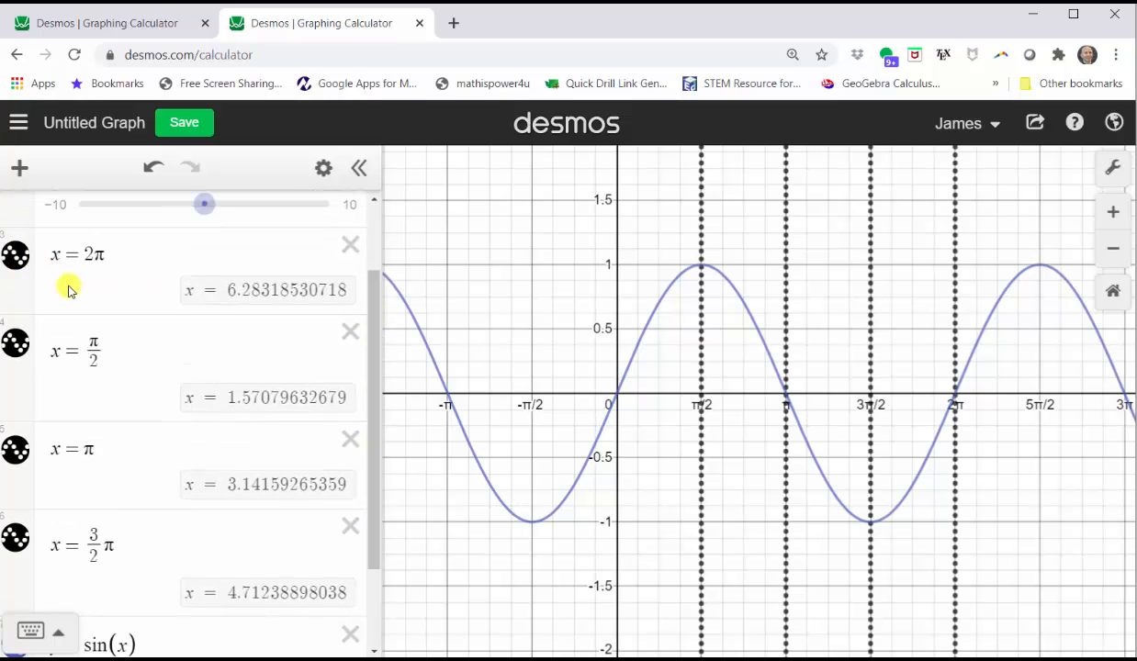
{"action": "scroll", "coordinate": [23, 275], "scroll_direction": "up", "scroll_amount": 1}
{"action": "left_click", "coordinate": [19, 265]}
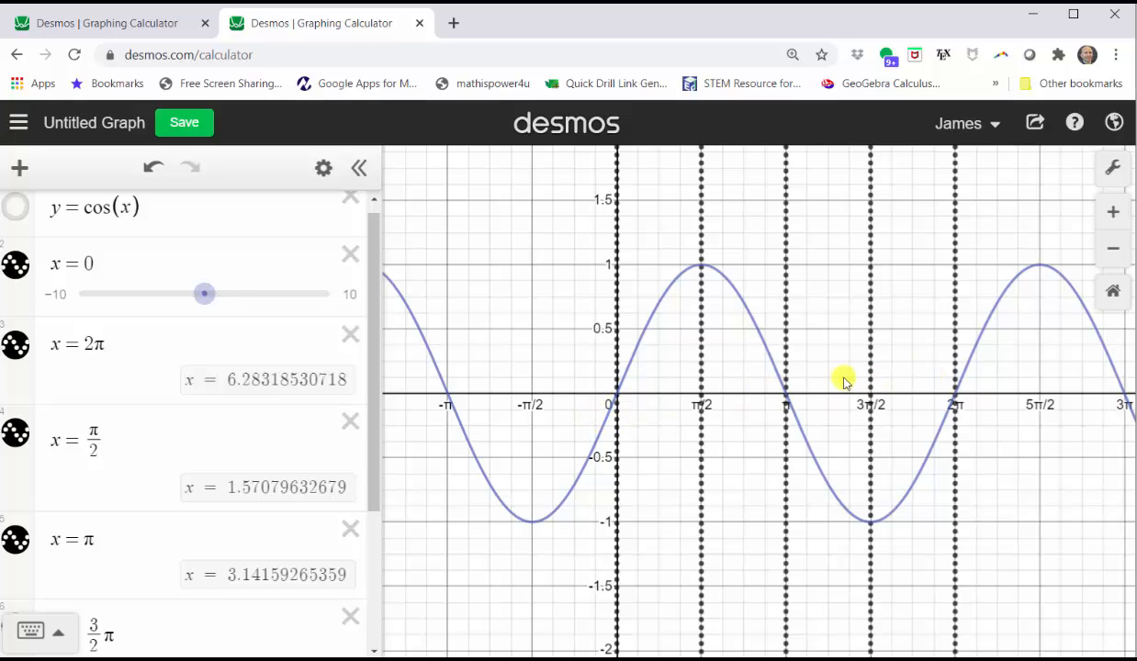
Pin sine point labels (0, 0), (π/2, 1), (π, 0), (3π/2, −1) and (2π, 0)
{"action": "left_click", "coordinate": [618, 395]}
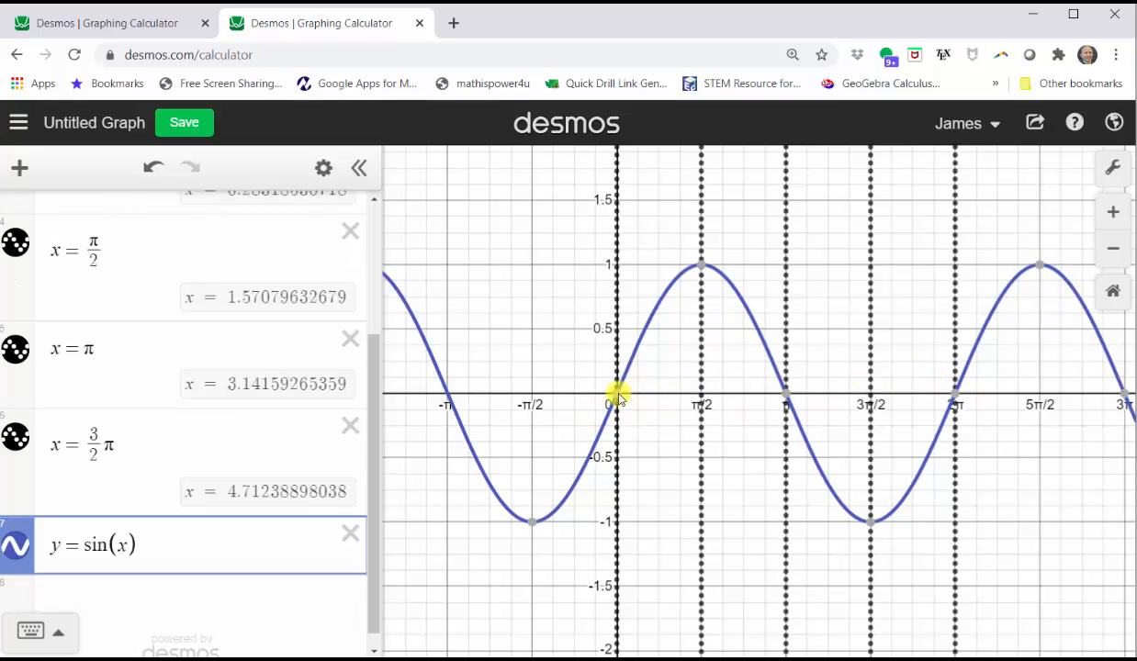
{"action": "left_click", "coordinate": [702, 266]}
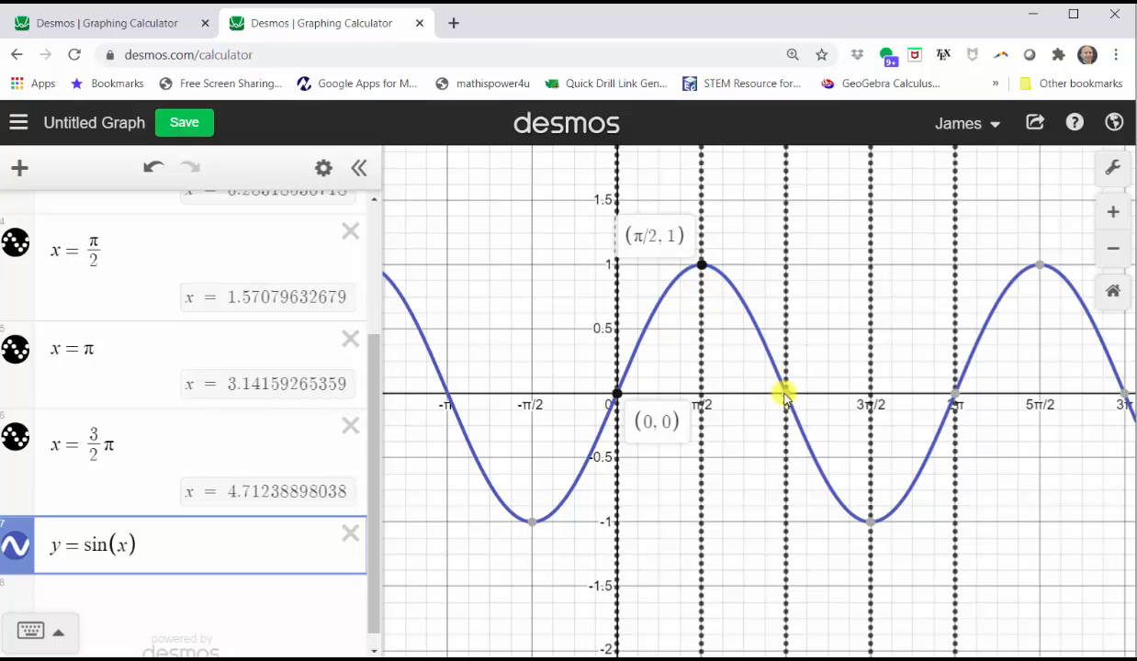
{"action": "left_click", "coordinate": [785, 394]}
{"action": "left_click", "coordinate": [870, 523]}
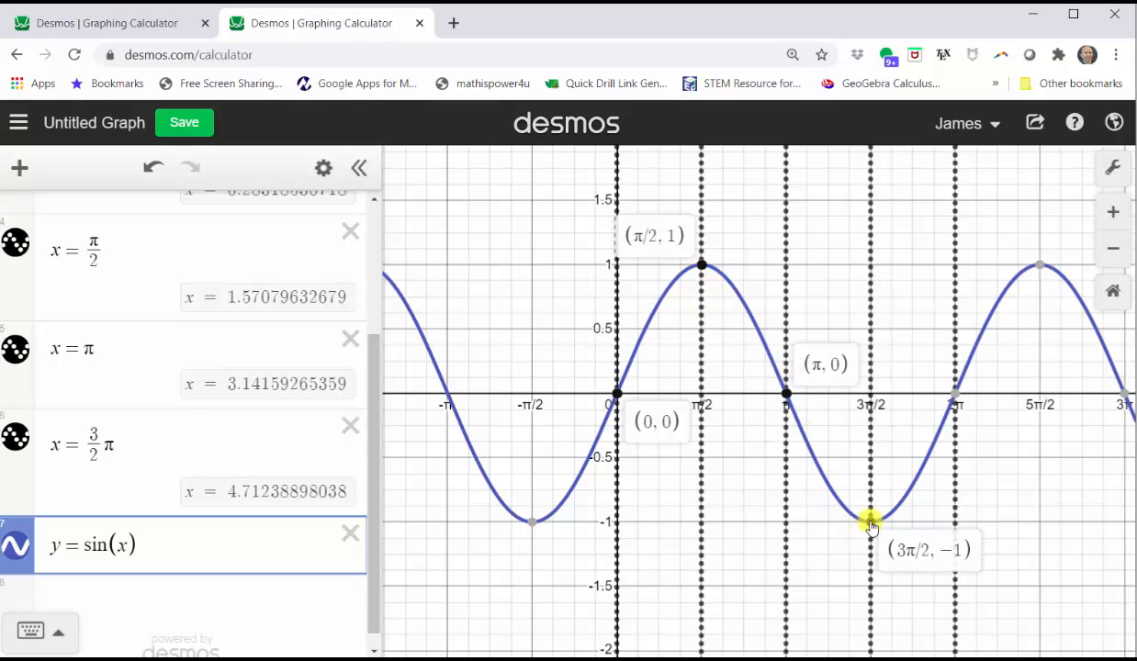
{"action": "left_click", "coordinate": [955, 395]}
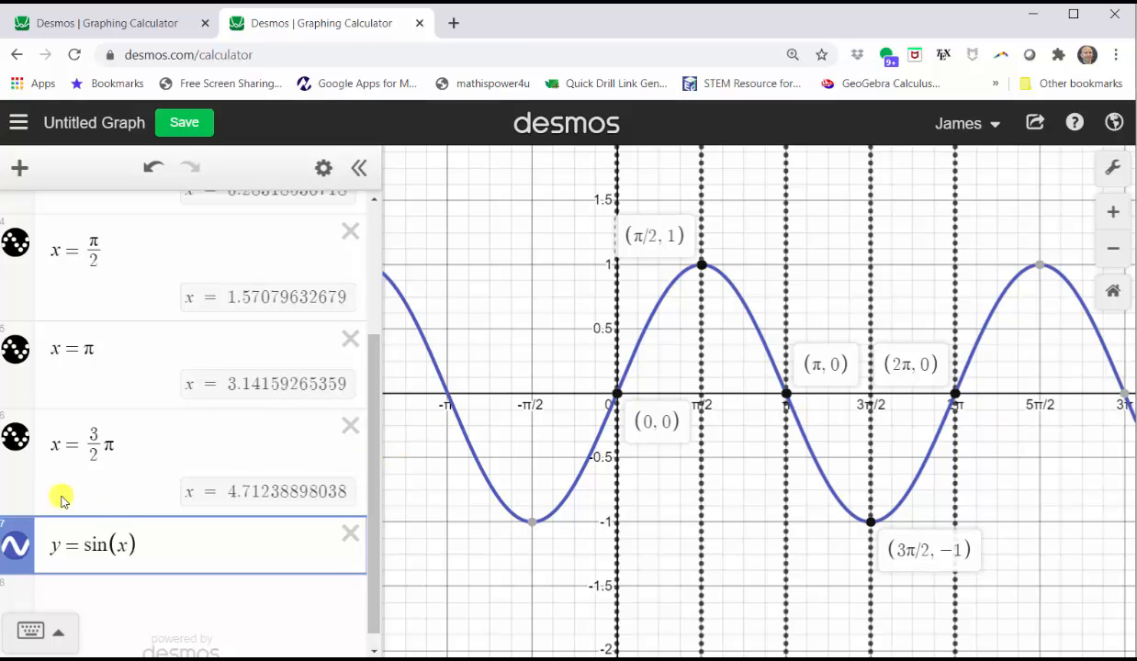
Hide y = sin(x) and all five dotted lines, then begin entering y = tan(x)
{"action": "left_click", "coordinate": [12, 543]}
{"action": "left_click", "coordinate": [18, 441]}
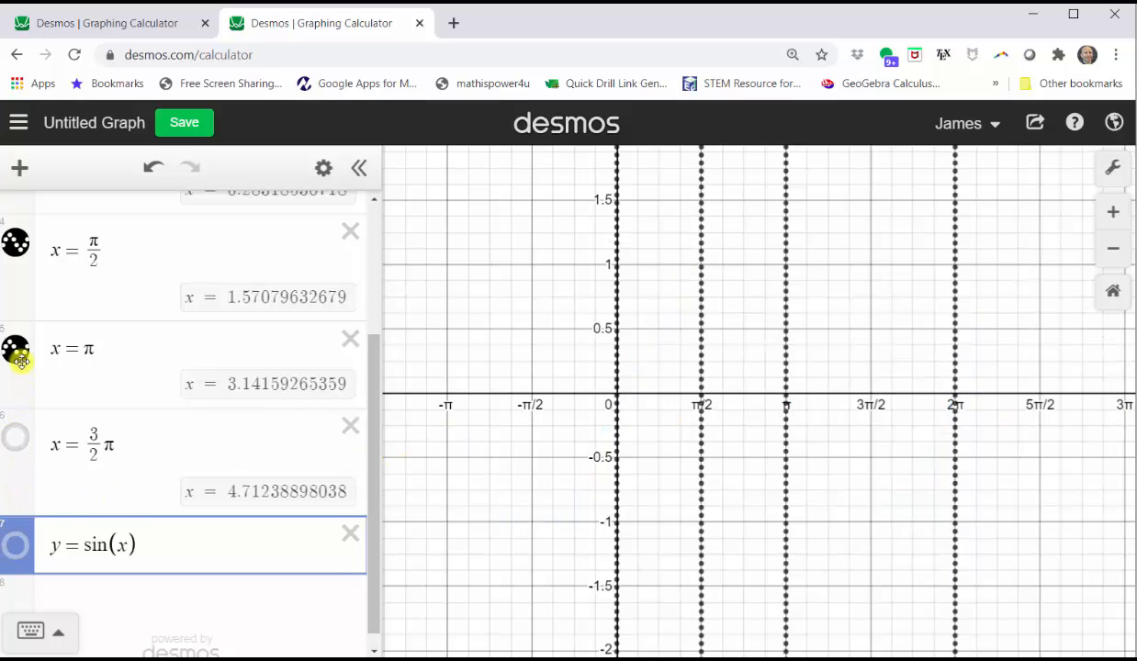
{"action": "left_click", "coordinate": [18, 350]}
{"action": "left_click", "coordinate": [16, 242]}
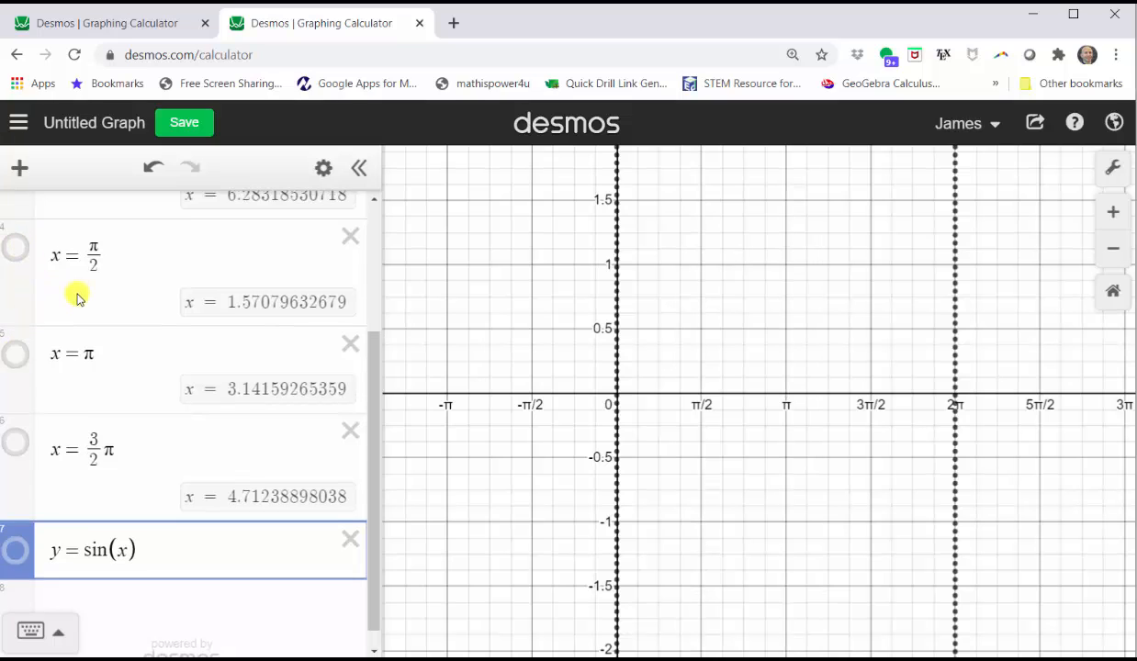
{"action": "scroll", "coordinate": [55, 303], "scroll_direction": "up", "scroll_amount": 3}
{"action": "left_click", "coordinate": [16, 355]}
{"action": "left_click", "coordinate": [20, 277]}
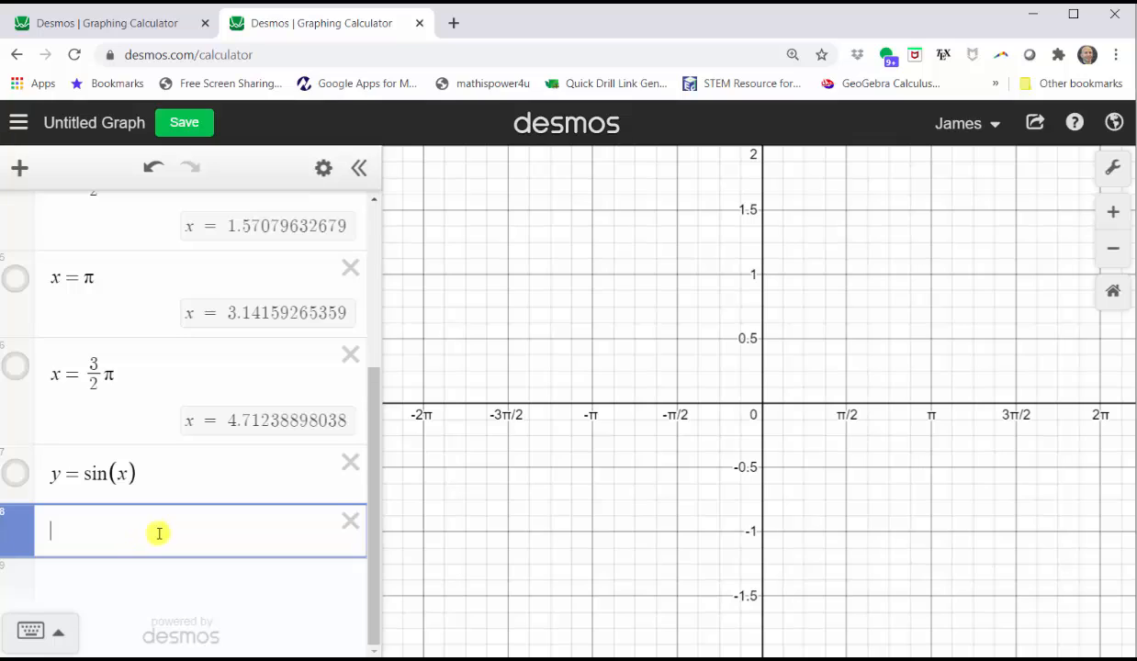
{"action": "type", "text": "y = tan(x"}
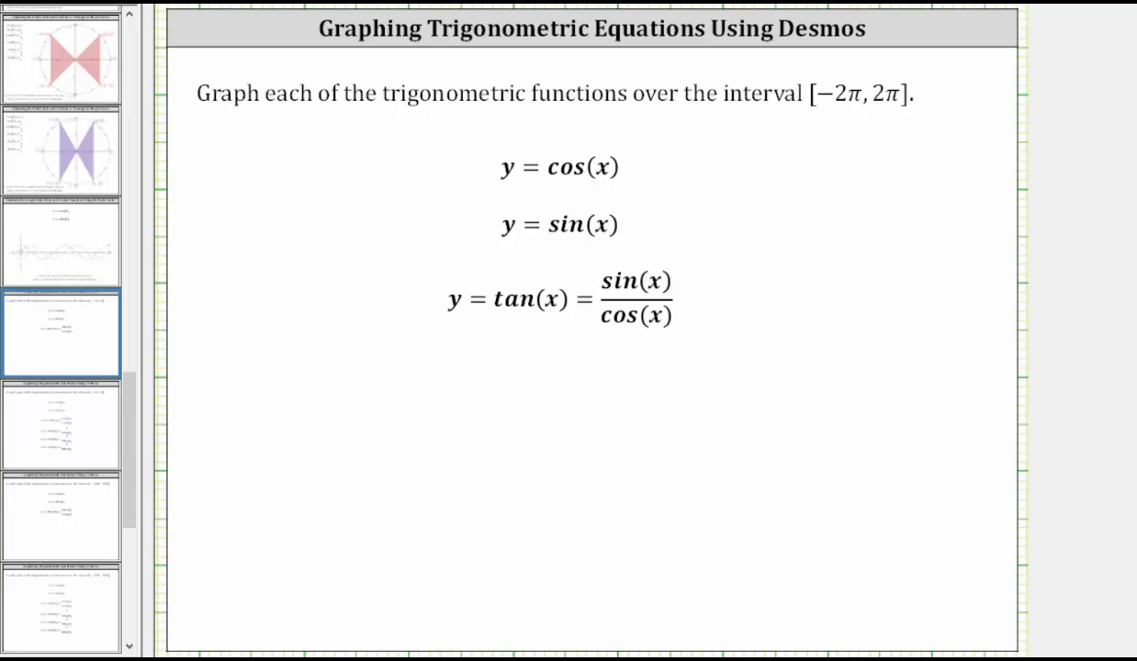
{"action": "left_click", "coordinate": [608, 614]}
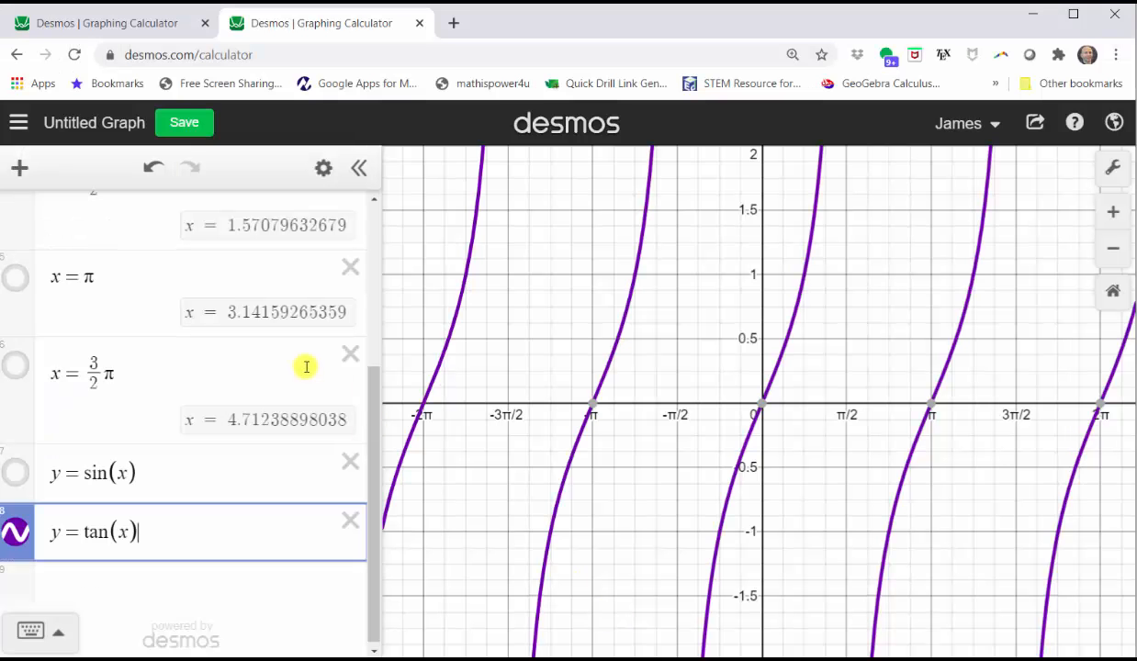
{"action": "left_click_drag", "start_coordinate": [367, 397], "coordinate": [246, 209]}
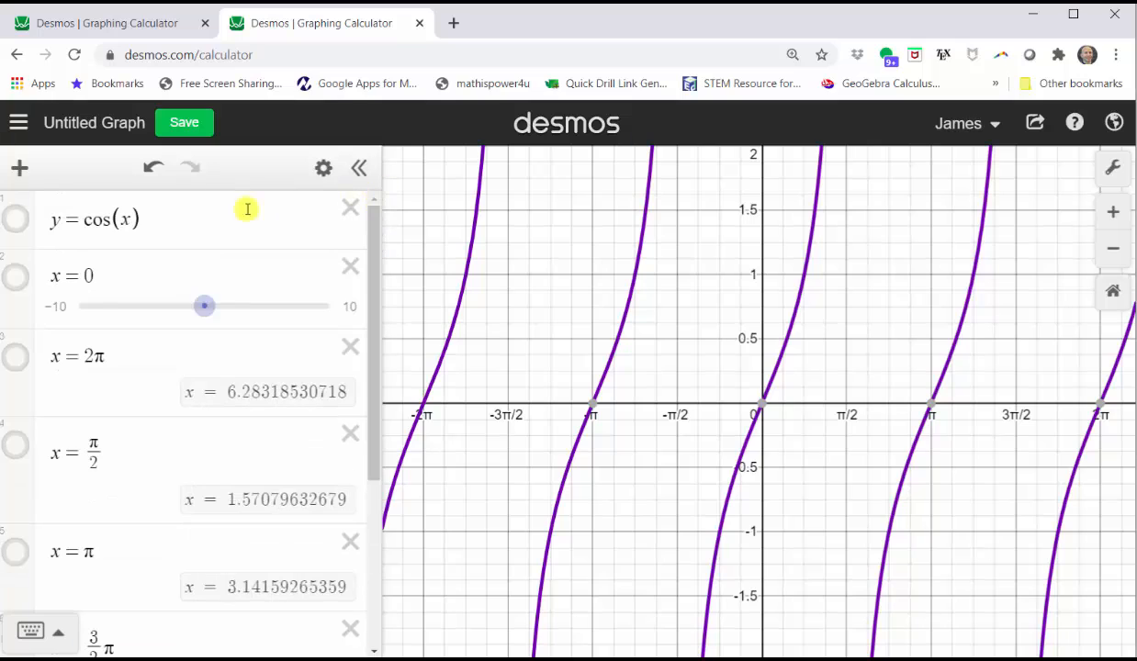
{"action": "left_click", "coordinate": [13, 222]}
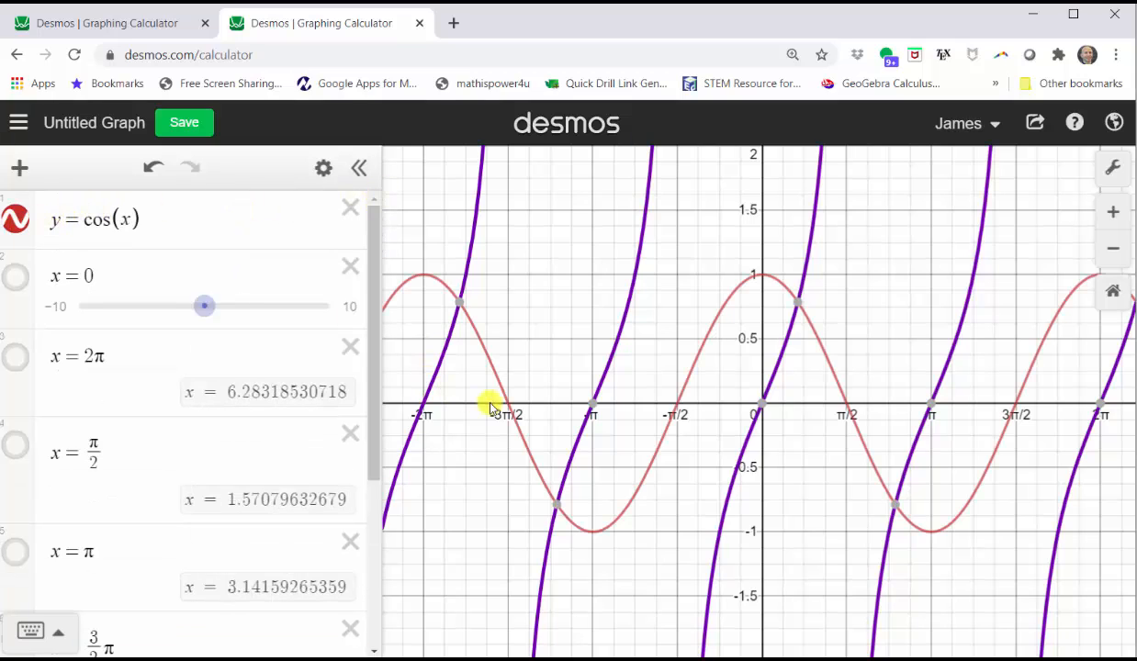
{"action": "left_click", "coordinate": [507, 402]}
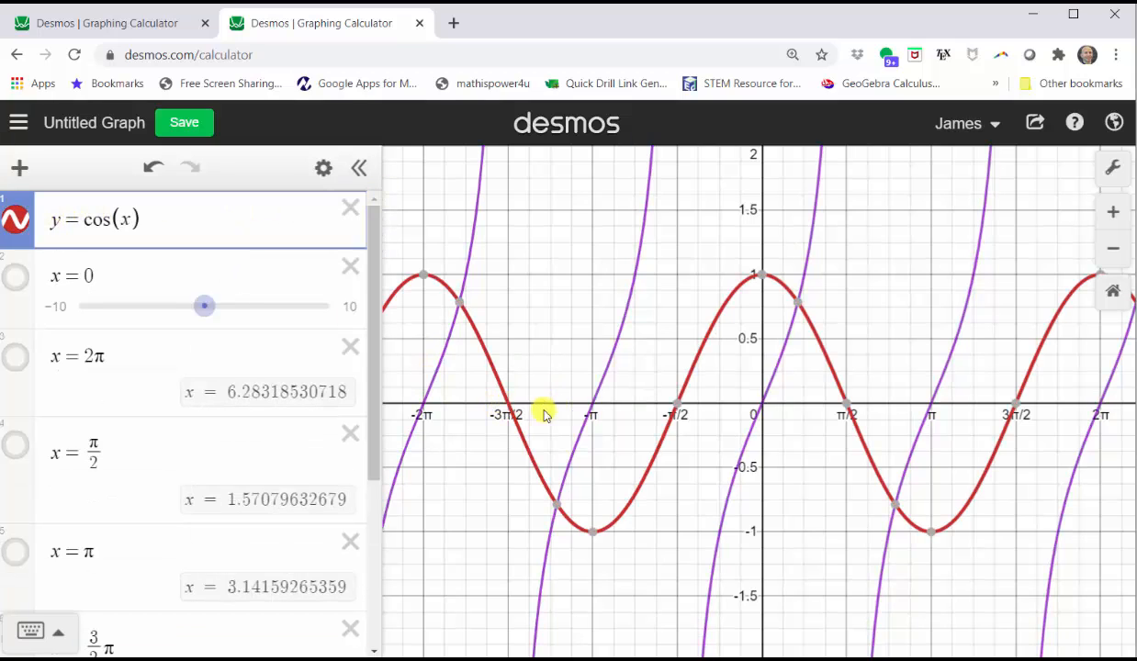
{"action": "left_click", "coordinate": [508, 404]}
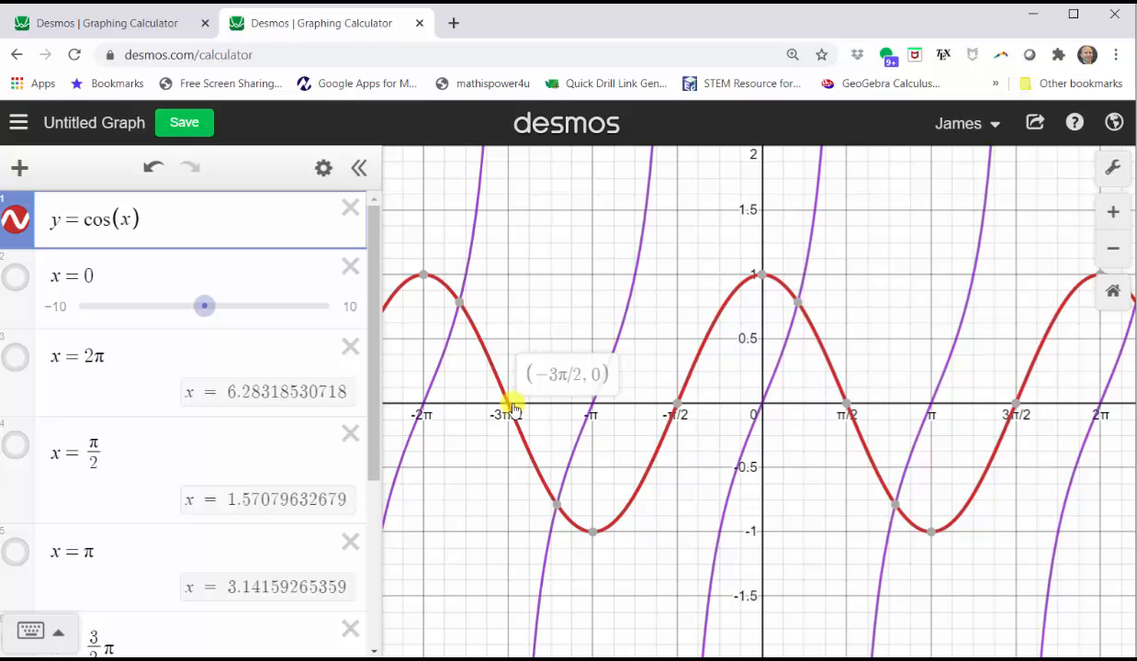
{"action": "left_click", "coordinate": [676, 404]}
{"action": "left_click", "coordinate": [846, 404]}
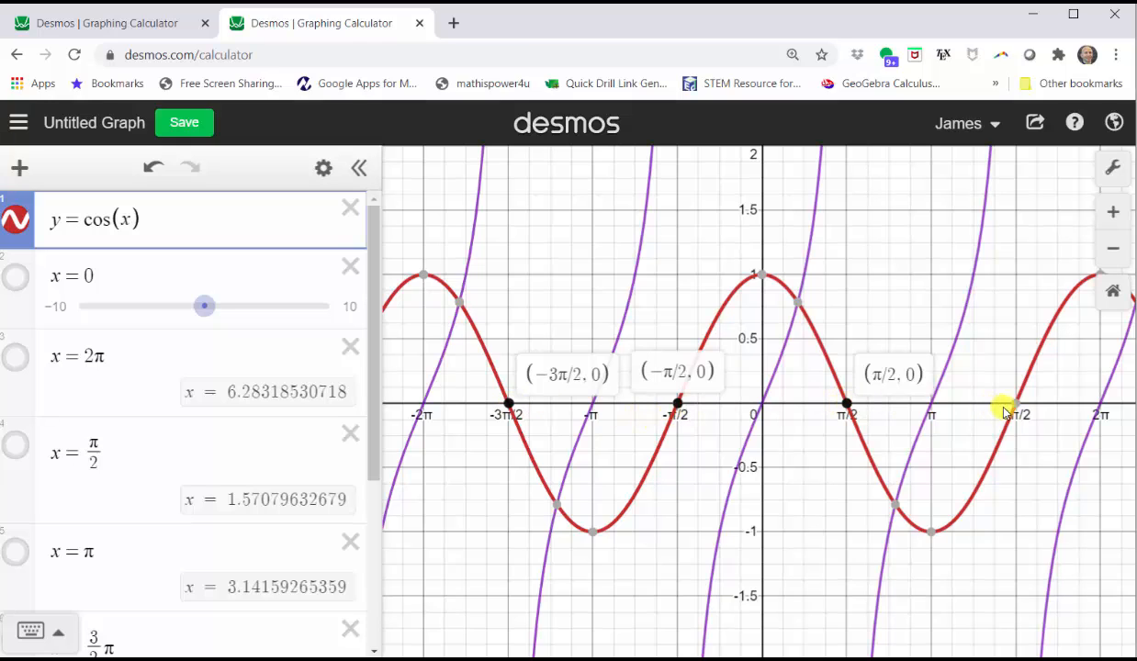
{"action": "left_click", "coordinate": [1015, 404]}
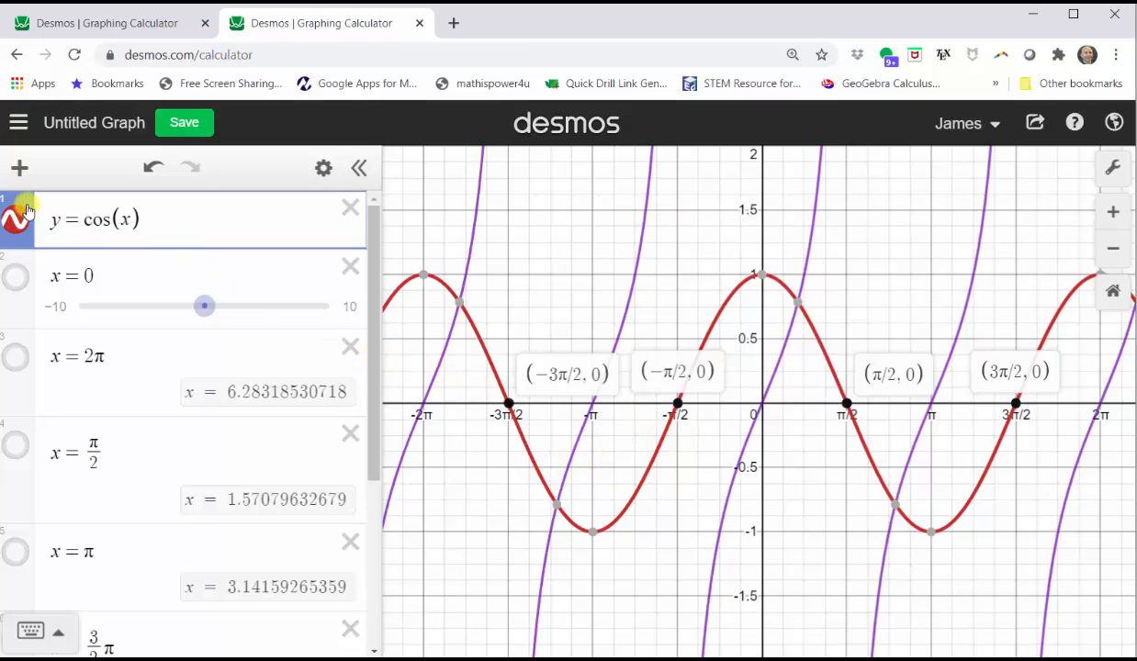
{"action": "left_click", "coordinate": [16, 219]}
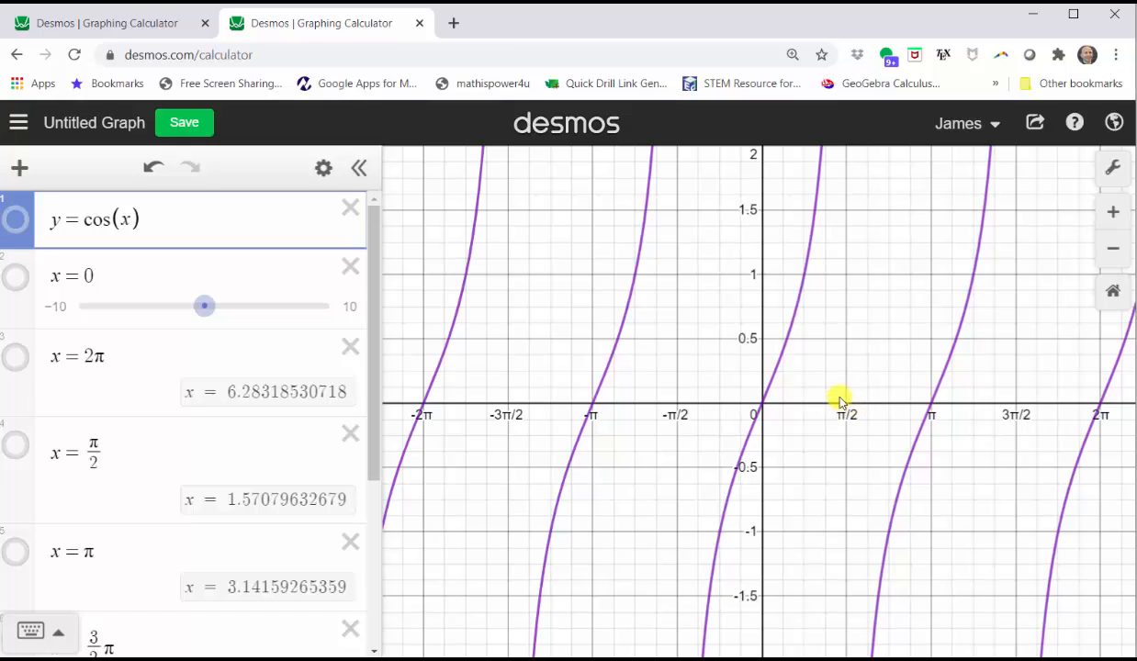
Change the x = 0 and x = 2π rows to x = −π/2 and x = π/2 and show both
{"action": "left_click", "coordinate": [111, 277]}
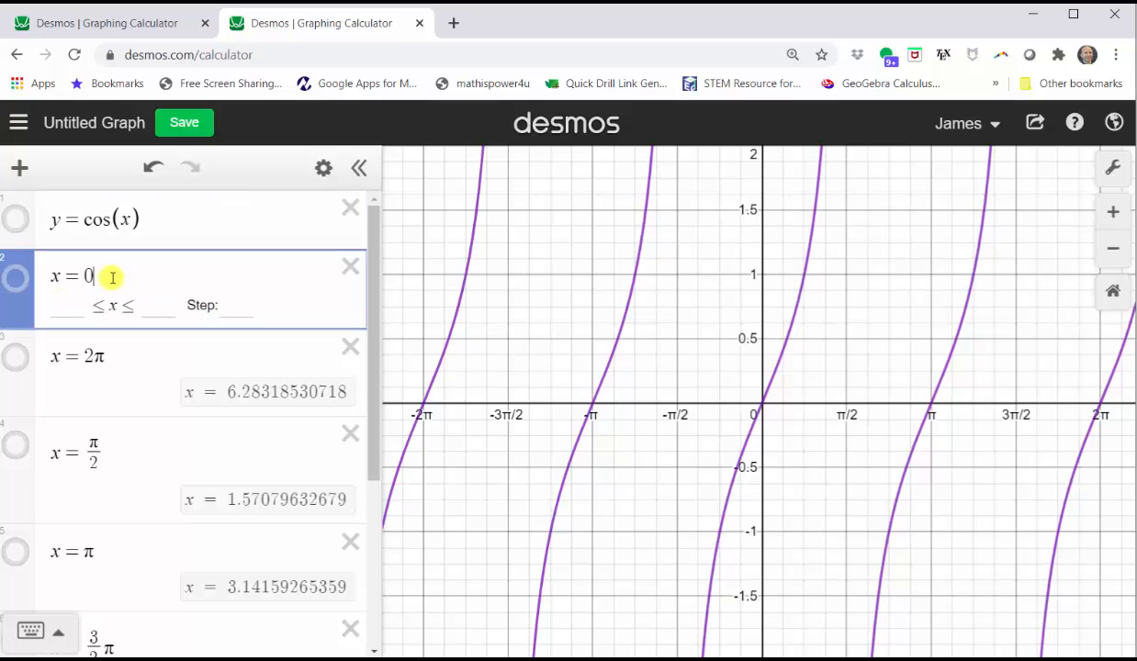
{"action": "key", "text": "BackSpace"}
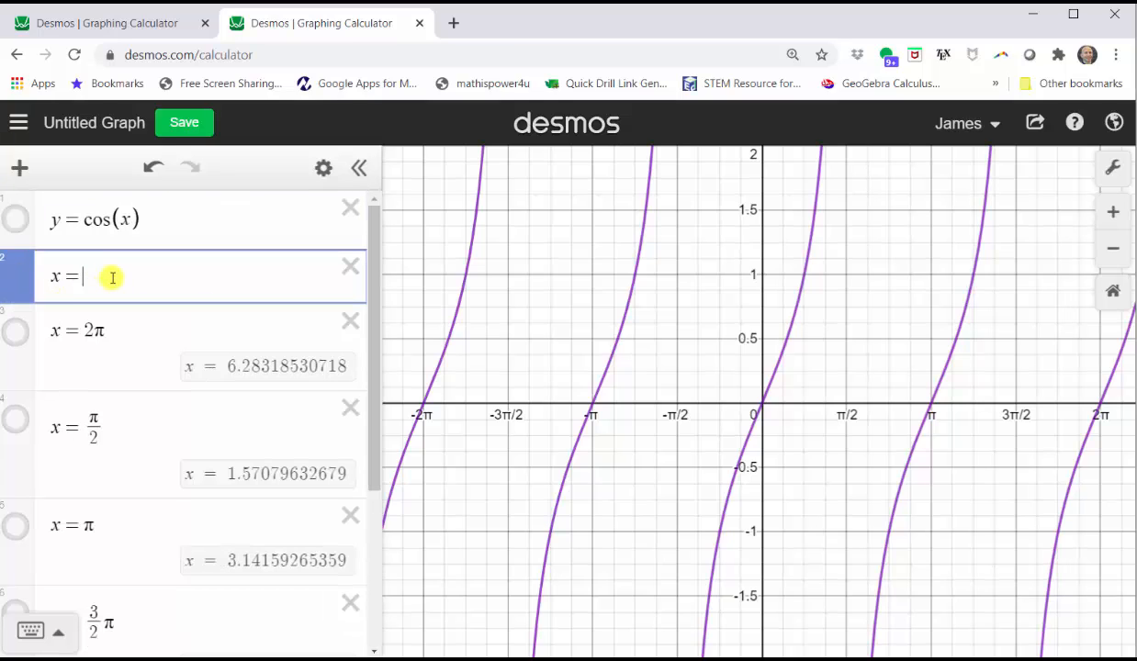
{"action": "type", "text": "p"}
{"action": "key", "text": "BackSpace"}
{"action": "type", "text": "-pi/2"}
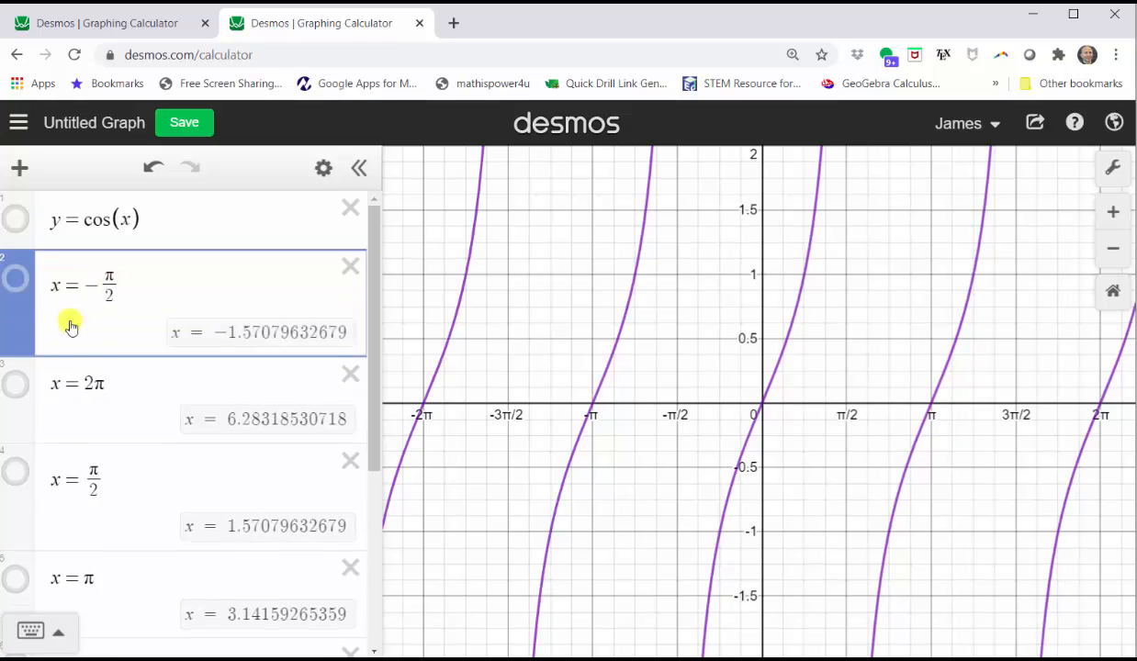
{"action": "left_click_drag", "start_coordinate": [85, 383], "coordinate": [97, 382]}
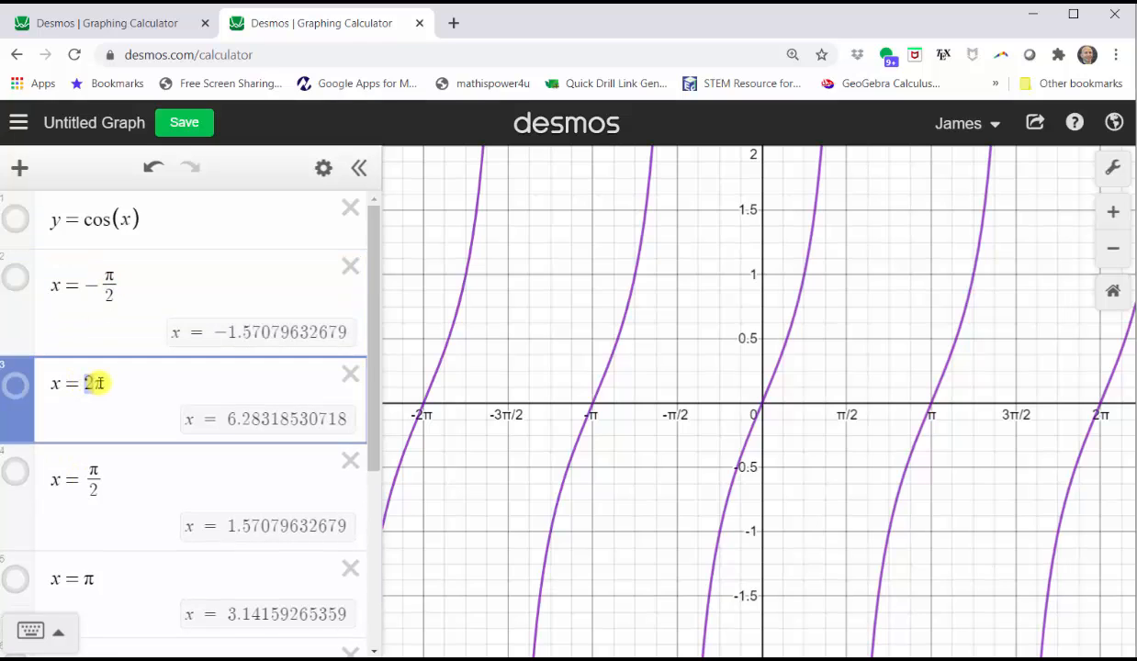
{"action": "key", "text": "BackSpace"}
{"action": "key", "text": "BackSpace"}
{"action": "type", "text": "pi/2"}
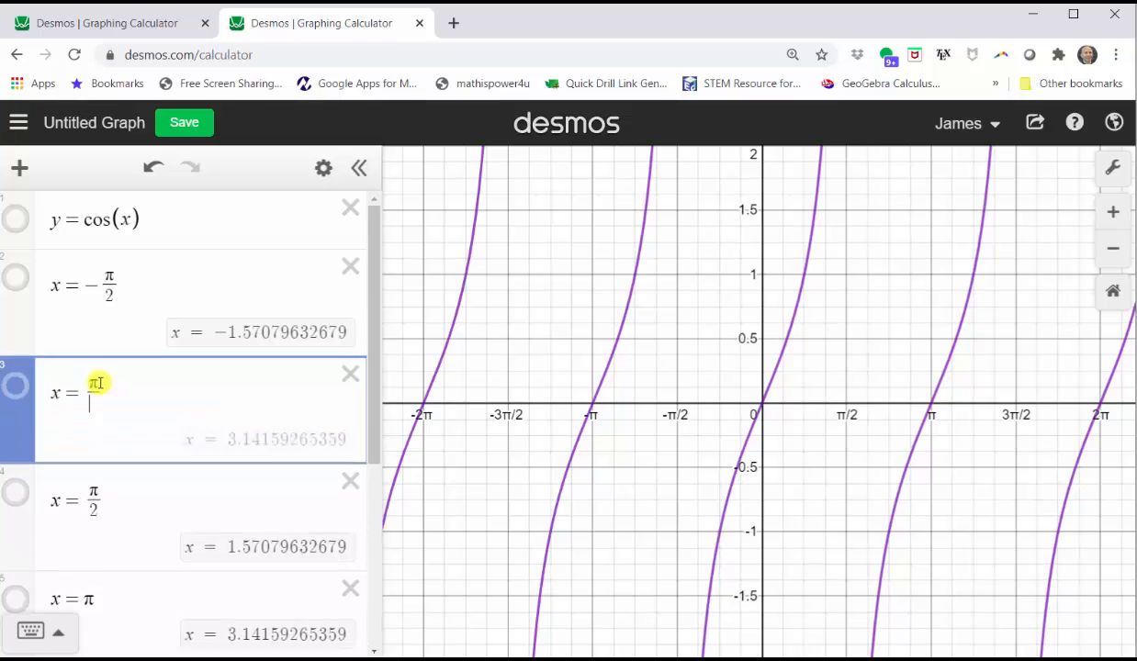
{"action": "left_click", "coordinate": [16, 277]}
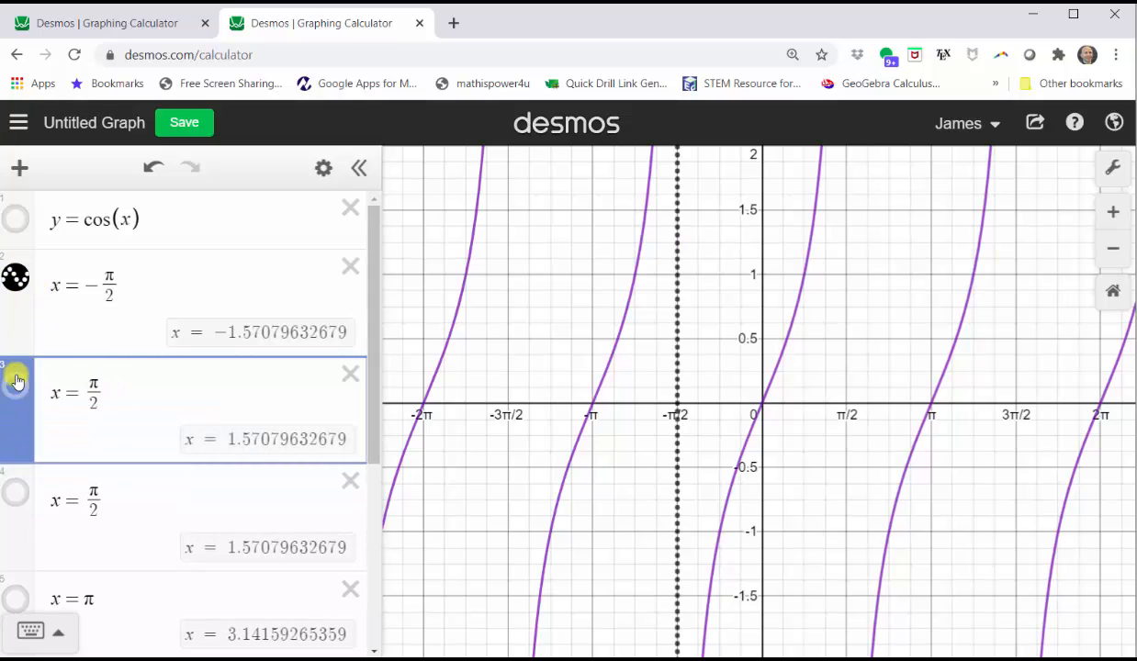
{"action": "left_click", "coordinate": [15, 393]}
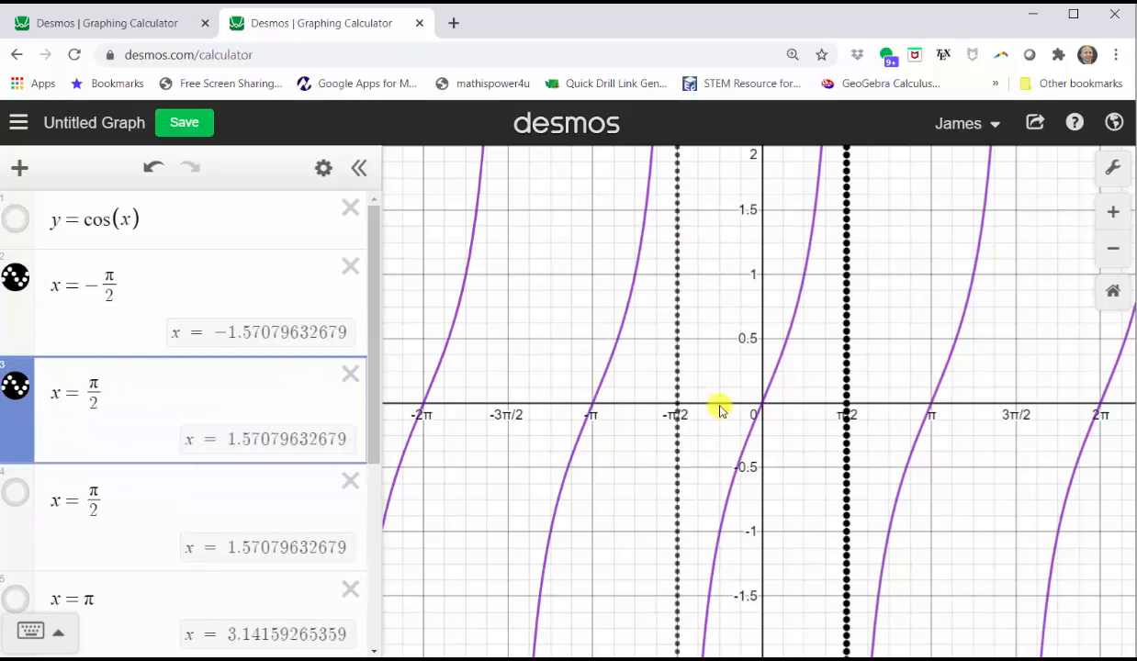
{"action": "left_click_drag", "start_coordinate": [373, 332], "coordinate": [376, 456]}
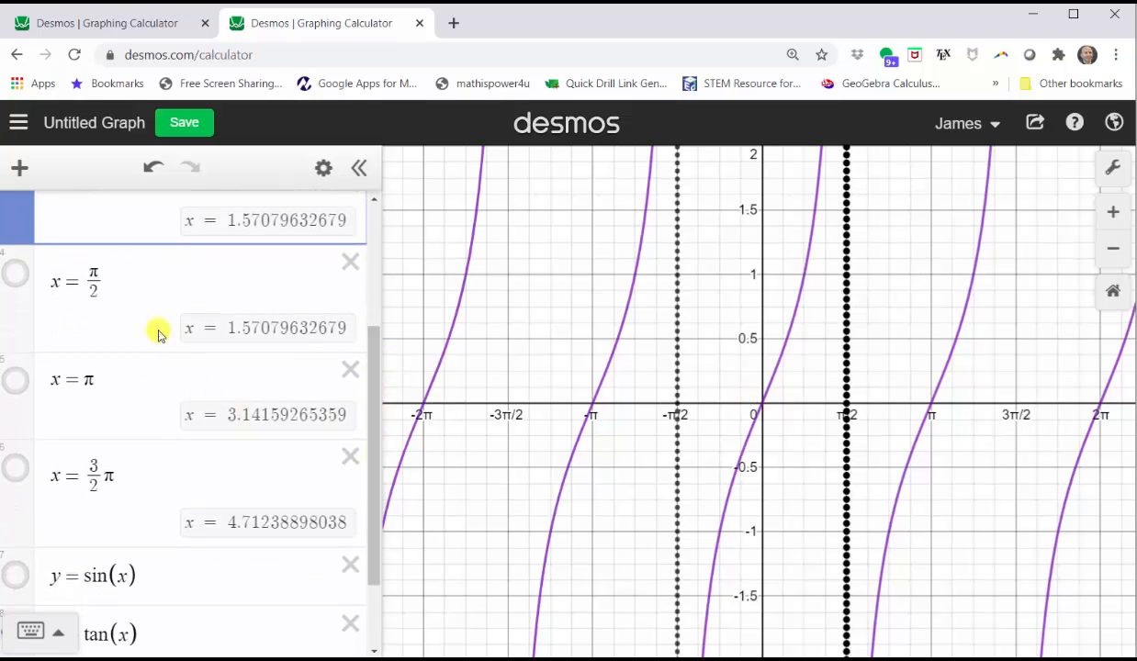
Rewrite the next three rows as x = −π/4, x = 0 and x = π/4 and show them
{"action": "left_click", "coordinate": [111, 278]}
{"action": "key", "text": "BackSpace"}
{"action": "key", "text": "BackSpace"}
{"action": "key", "text": "BackSpace"}
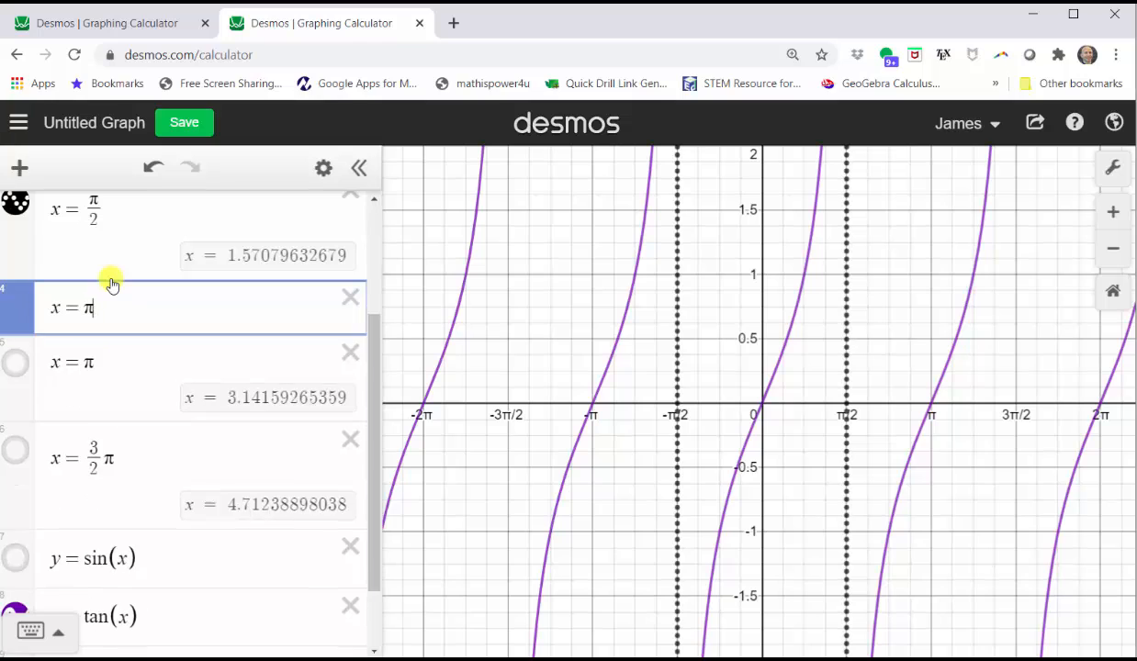
{"action": "type", "text": "-pi/4"}
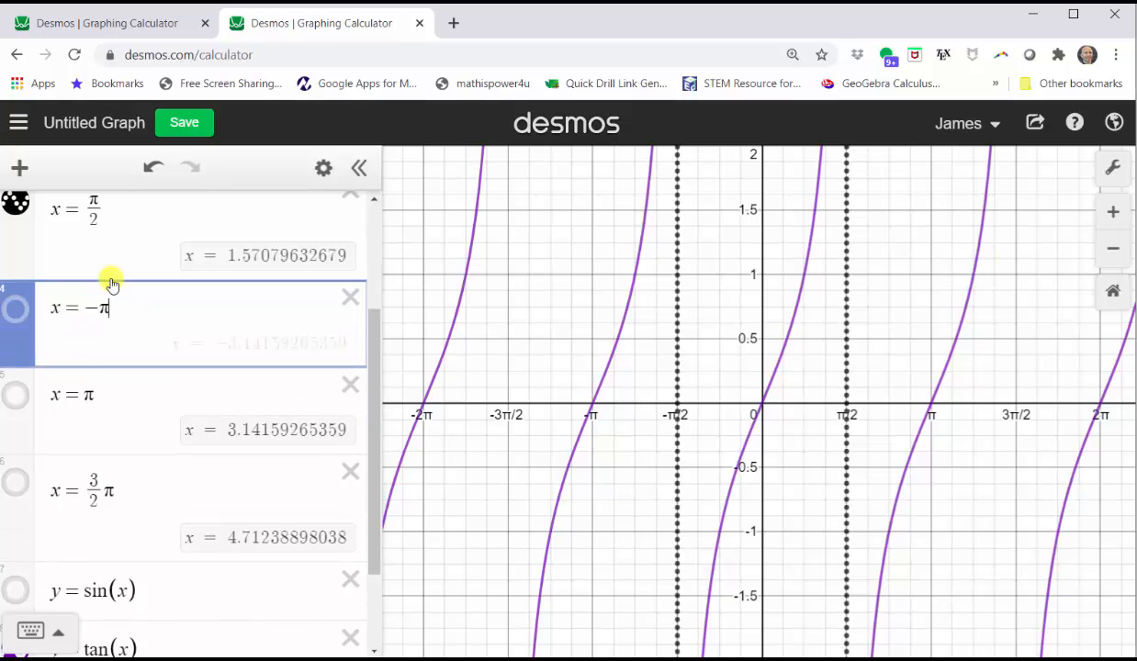
{"action": "left_click", "coordinate": [115, 419]}
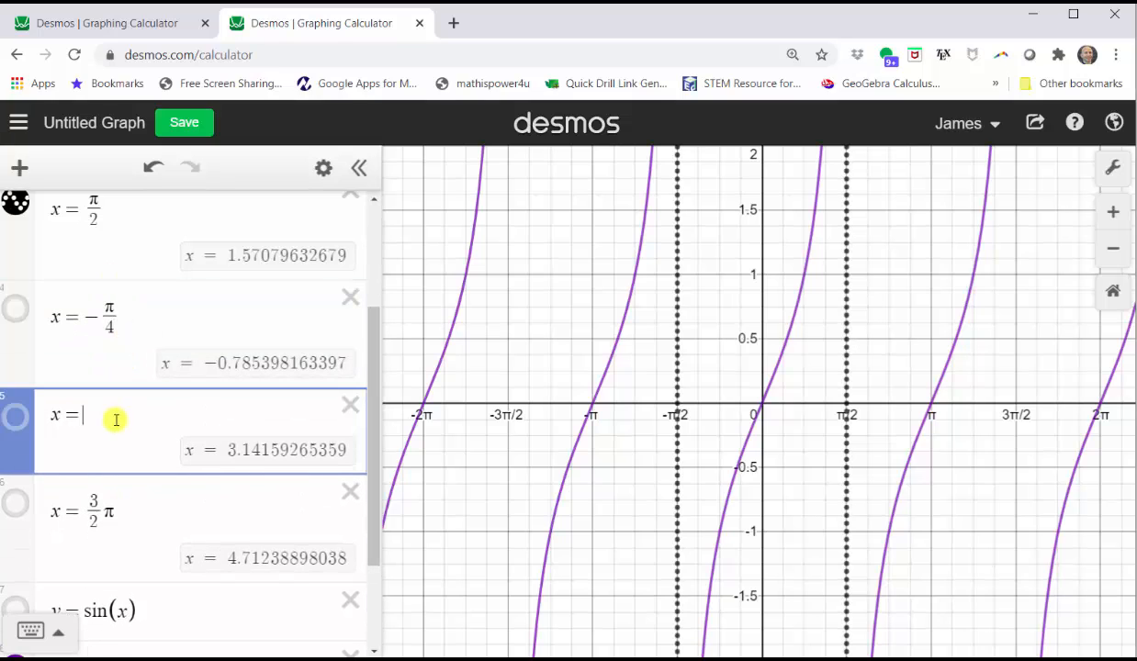
{"action": "type", "text": "0"}
{"action": "left_click", "coordinate": [130, 511]}
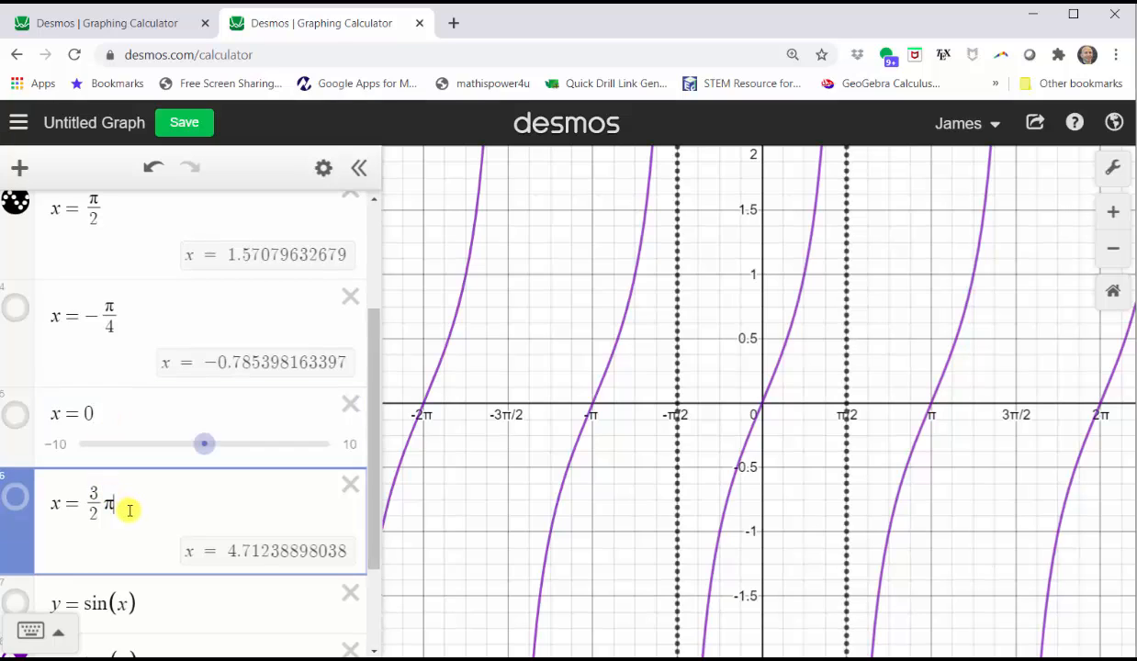
{"action": "key", "text": "BackSpace"}
{"action": "key", "text": "BackSpace"}
{"action": "key", "text": "BackSpace"}
{"action": "key", "text": "BackSpace"}
{"action": "type", "text": "pi/"}
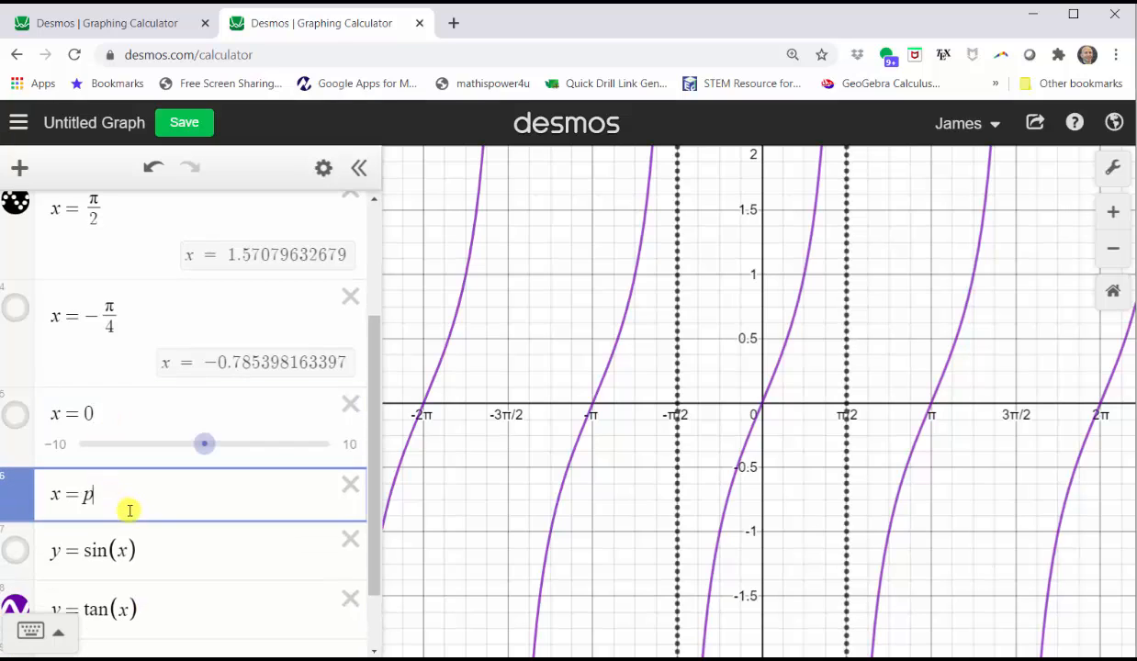
{"action": "type", "text": "4"}
{"action": "left_click", "coordinate": [16, 496]}
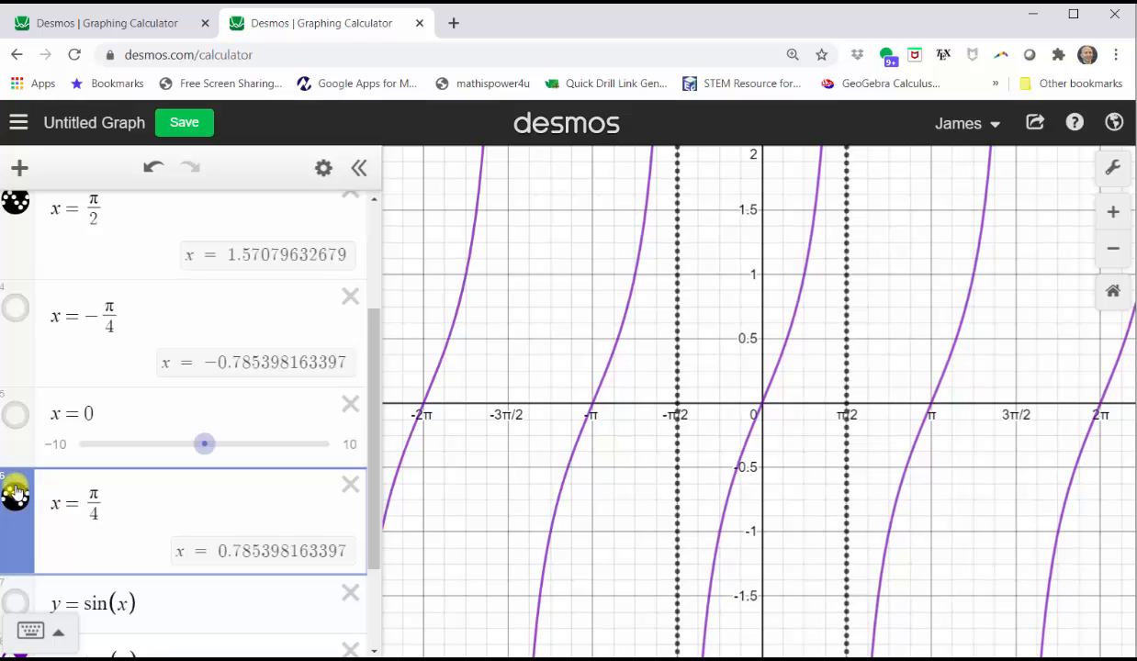
{"action": "left_click", "coordinate": [15, 419]}
{"action": "left_click", "coordinate": [16, 308]}
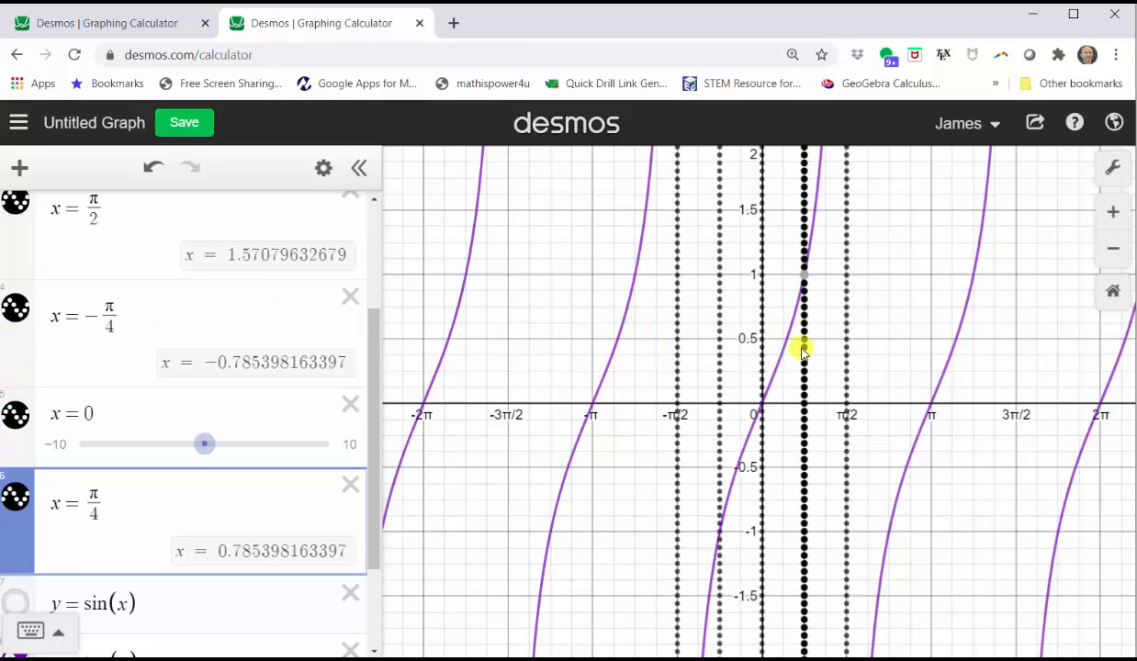
Pin coordinate labels where the dotted lines cross tan: (−π/4, −1), (0, 0), (π/4, 1)
{"action": "left_click", "coordinate": [889, 341]}
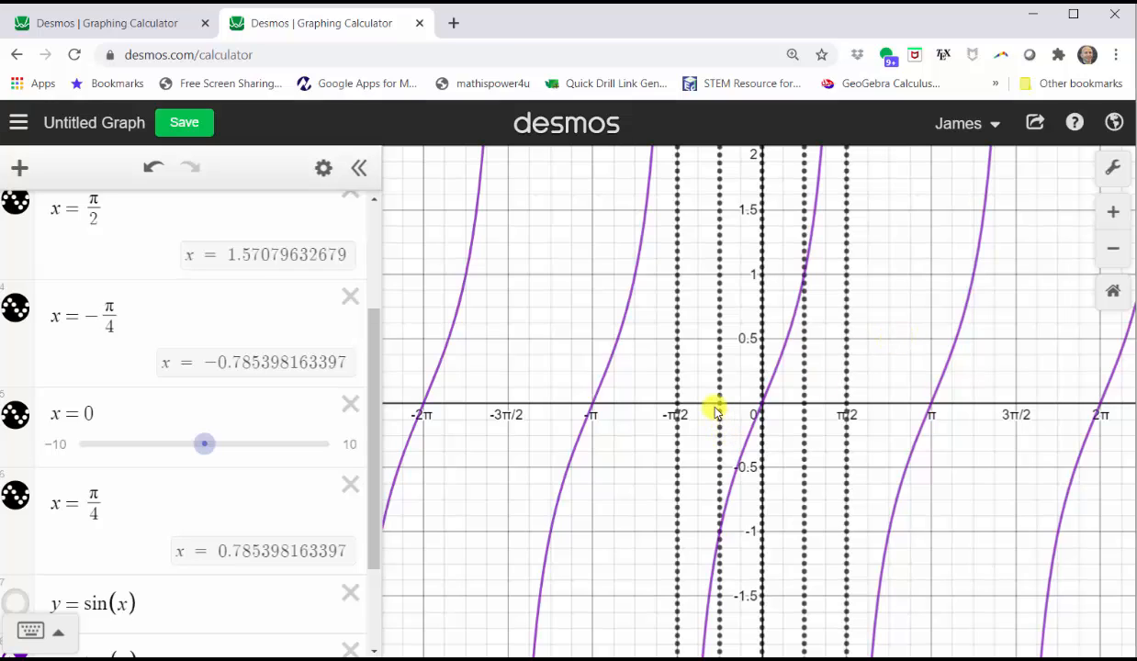
{"action": "left_click", "coordinate": [719, 533]}
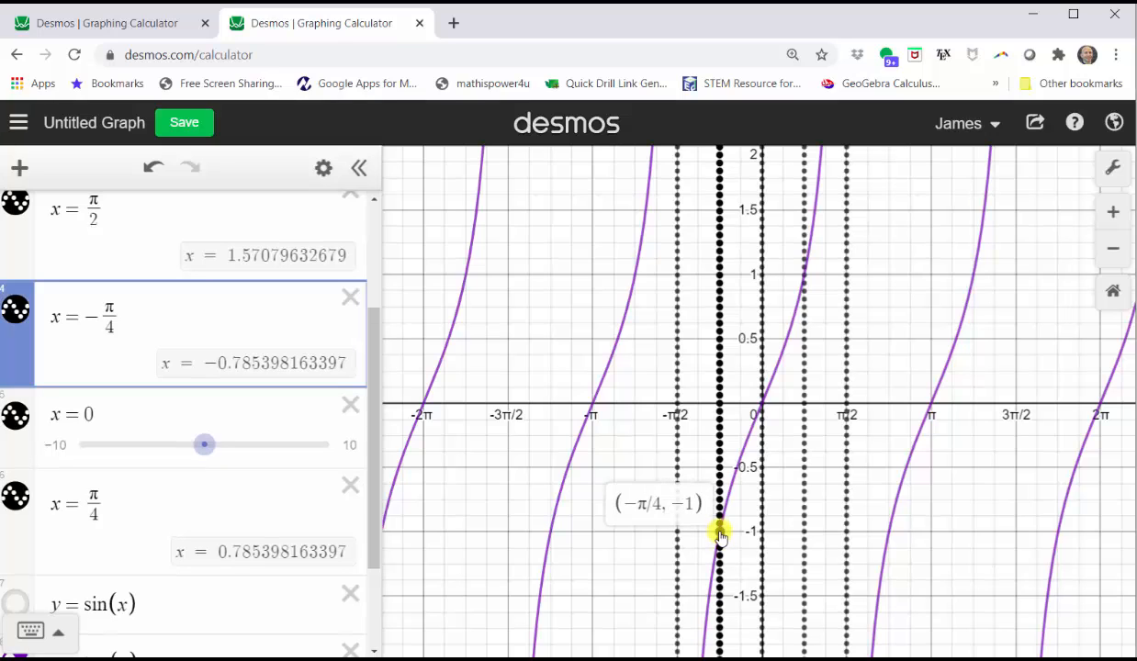
{"action": "left_click", "coordinate": [762, 406]}
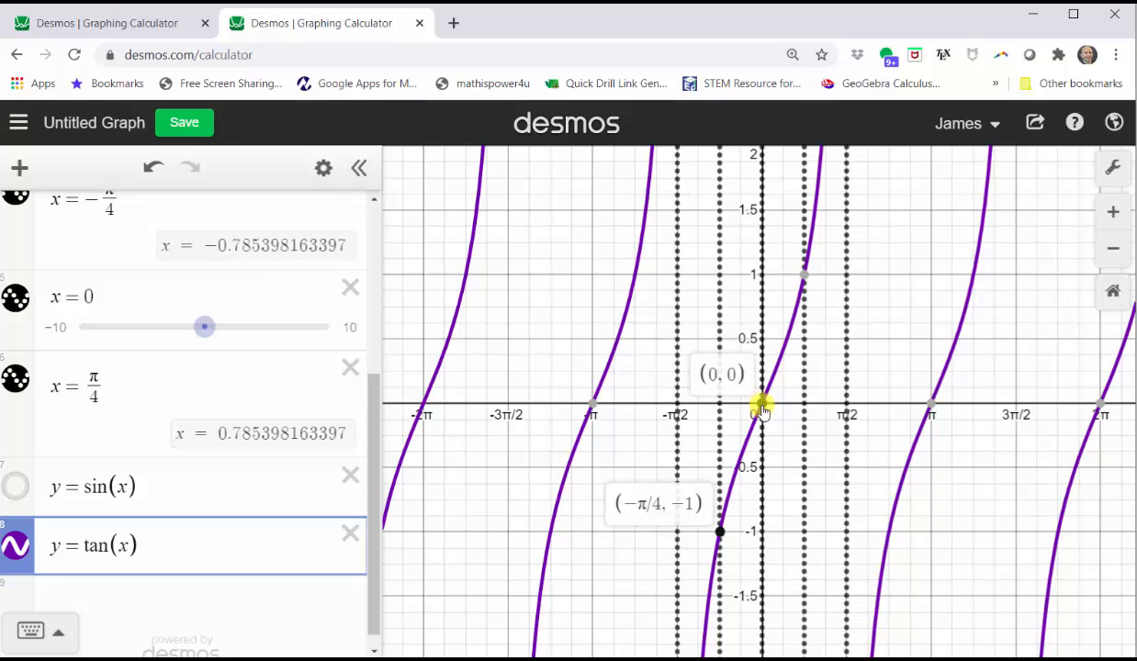
{"action": "mouse_move", "coordinate": [804, 278]}
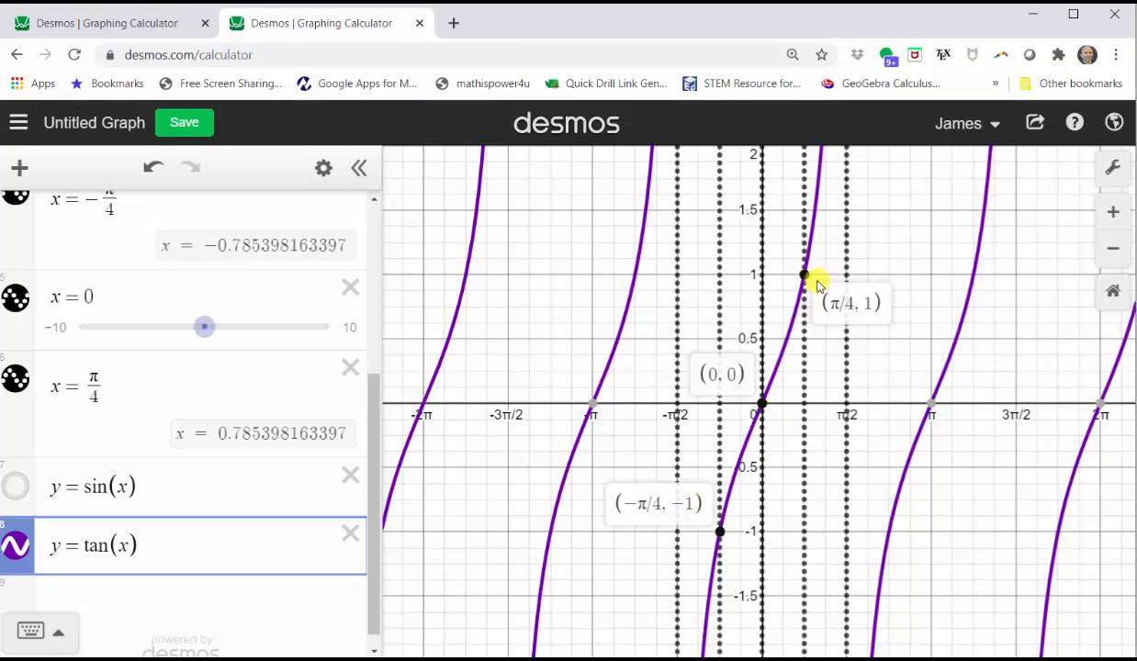
{"action": "mouse_move", "coordinate": [718, 531]}
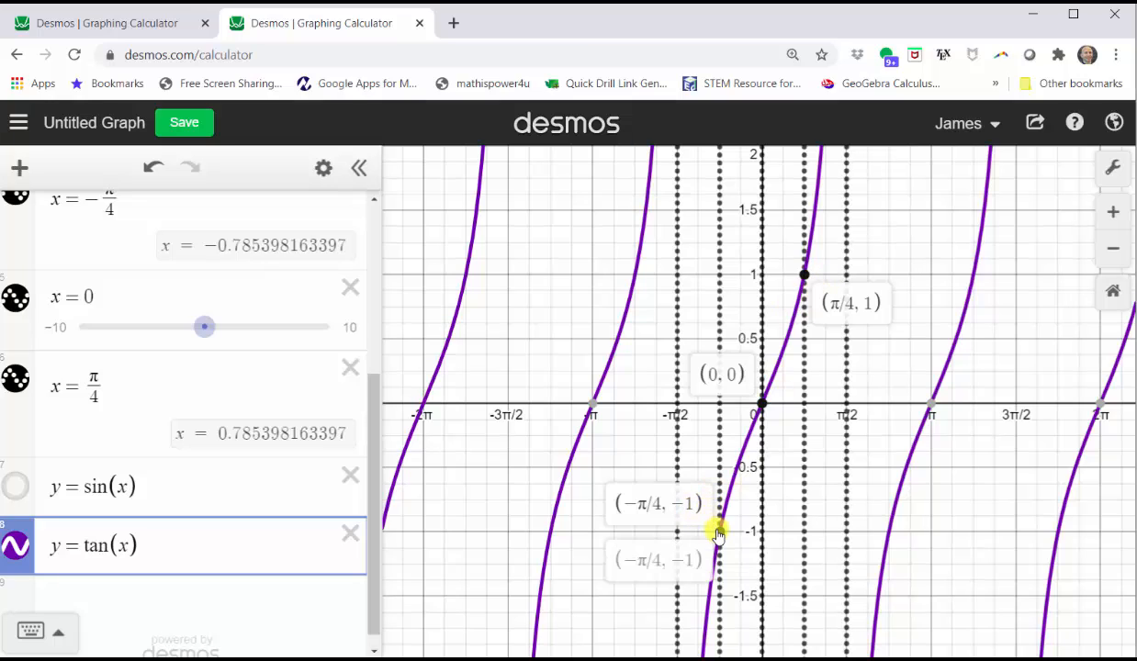